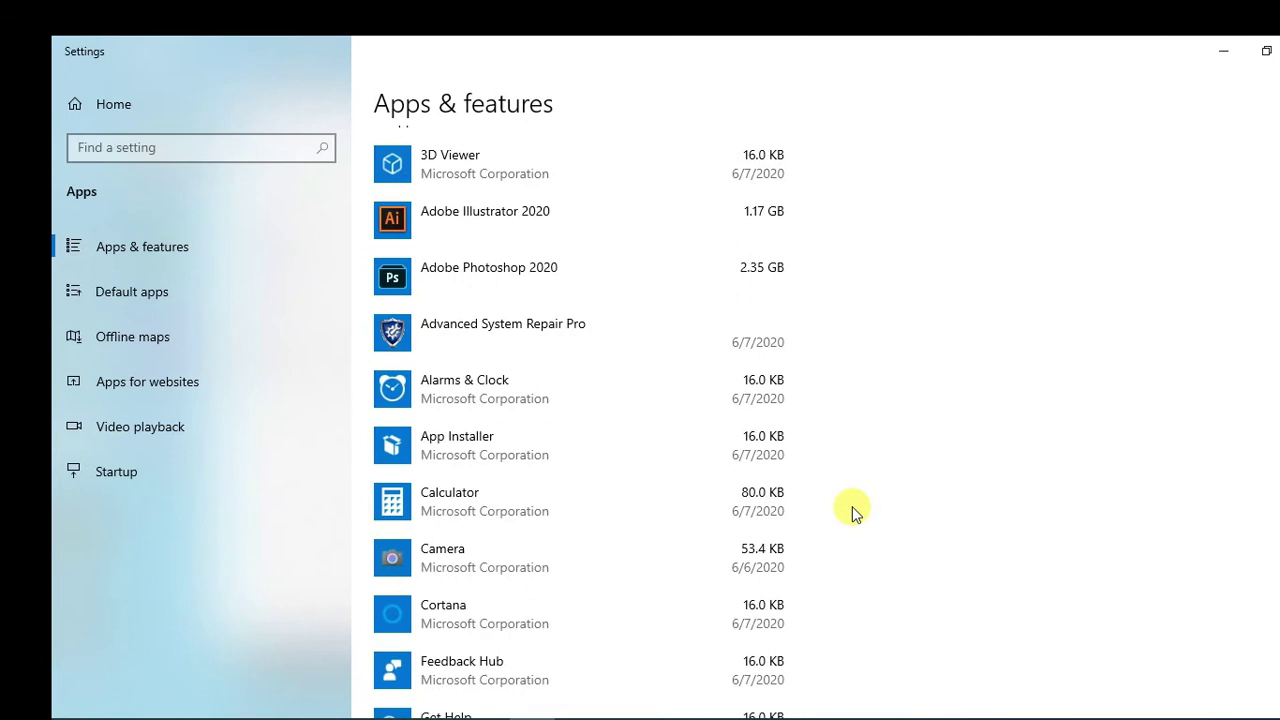
Step: Examine in Apps & features whether built-in apps such as App Installer, Alarms & Clock, Microsoft Solitaire Collection, Photos and People can be uninstalled
scroll(852, 506, down, 2)
click(573, 263)
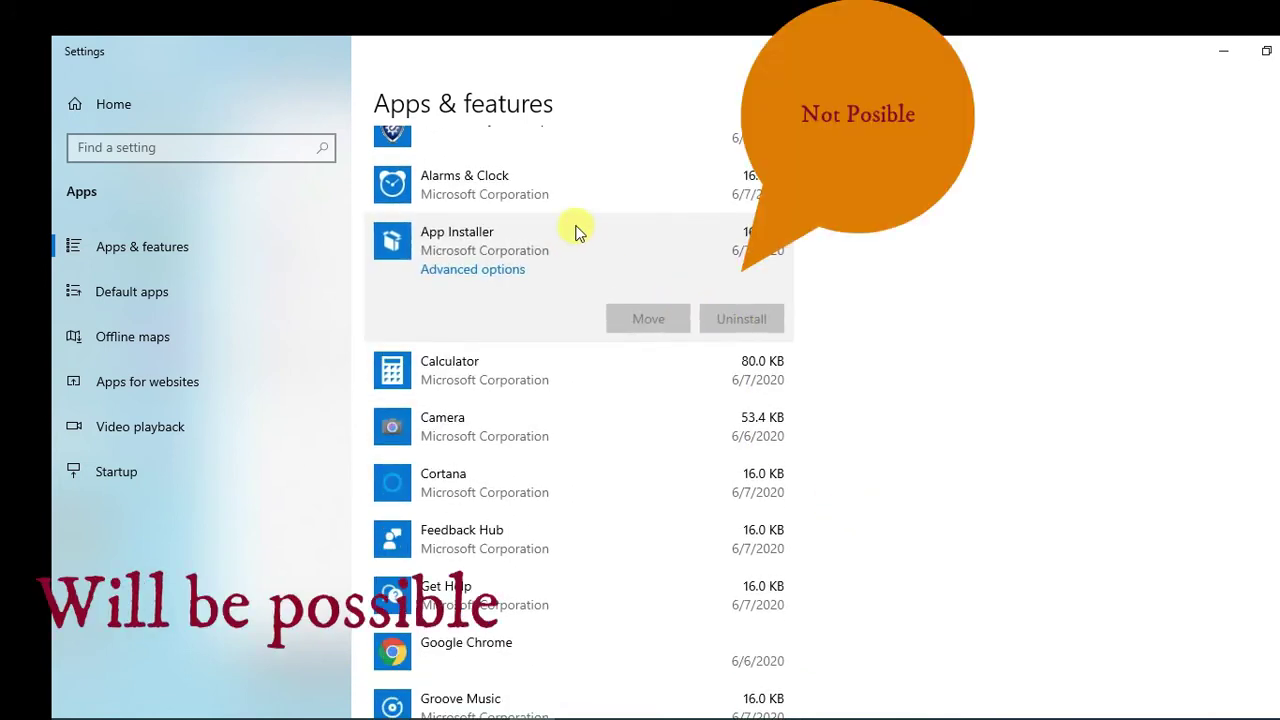
click(585, 192)
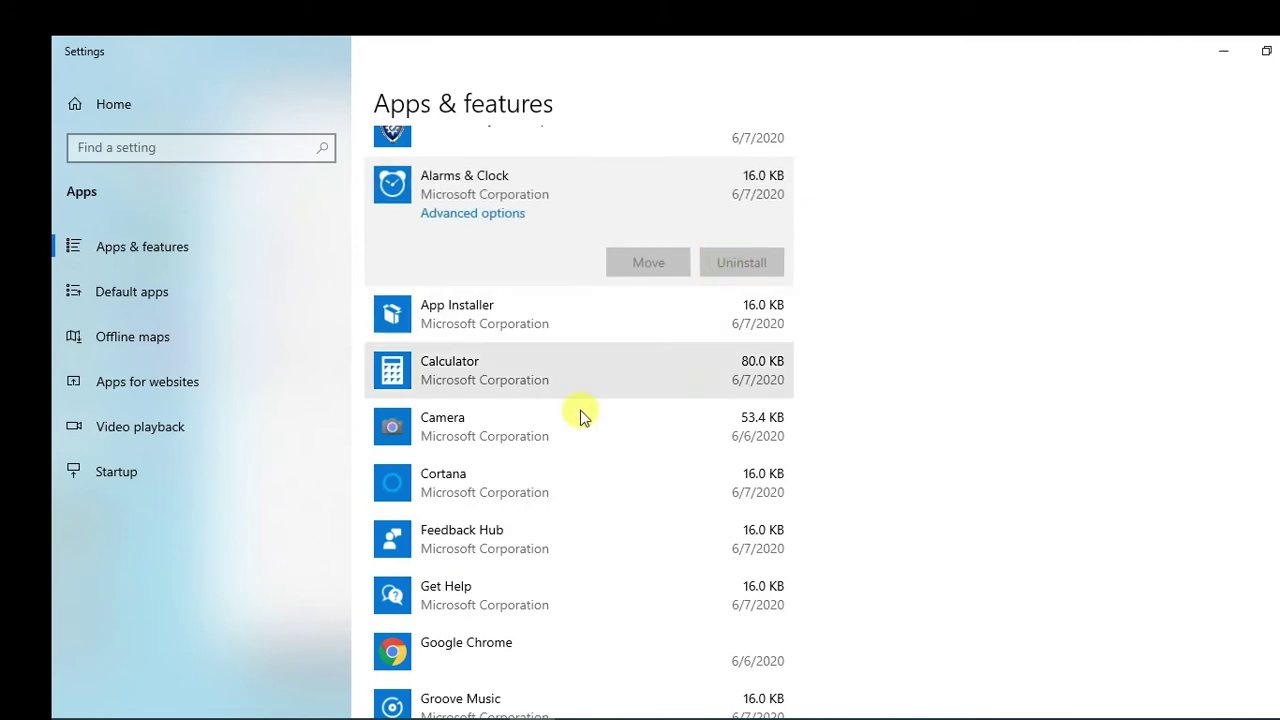
scroll(580, 414, down, 9)
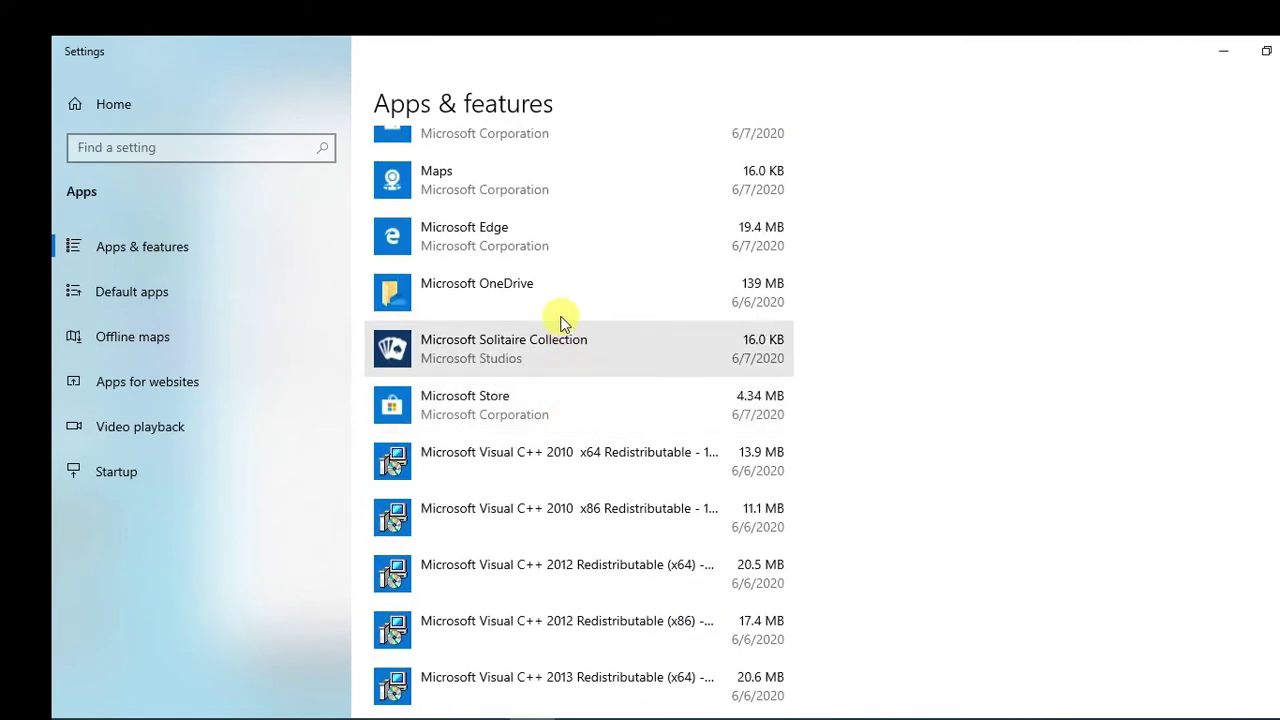
click(563, 296)
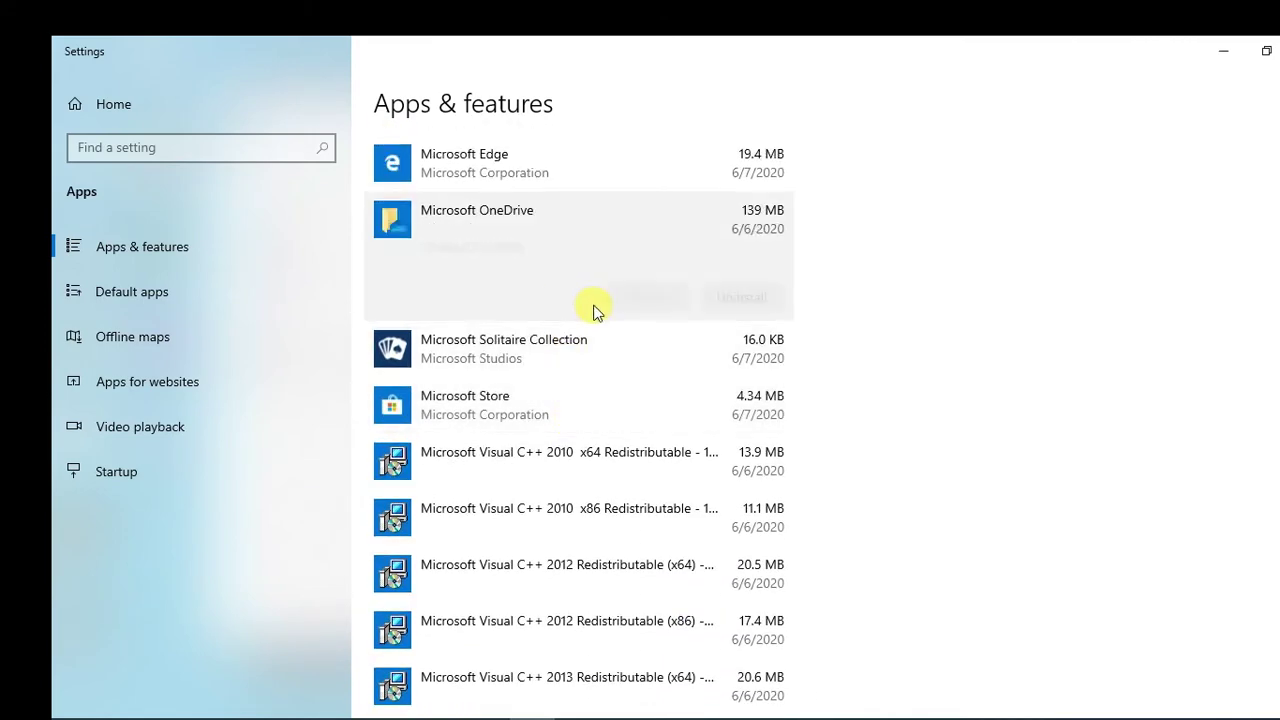
click(585, 364)
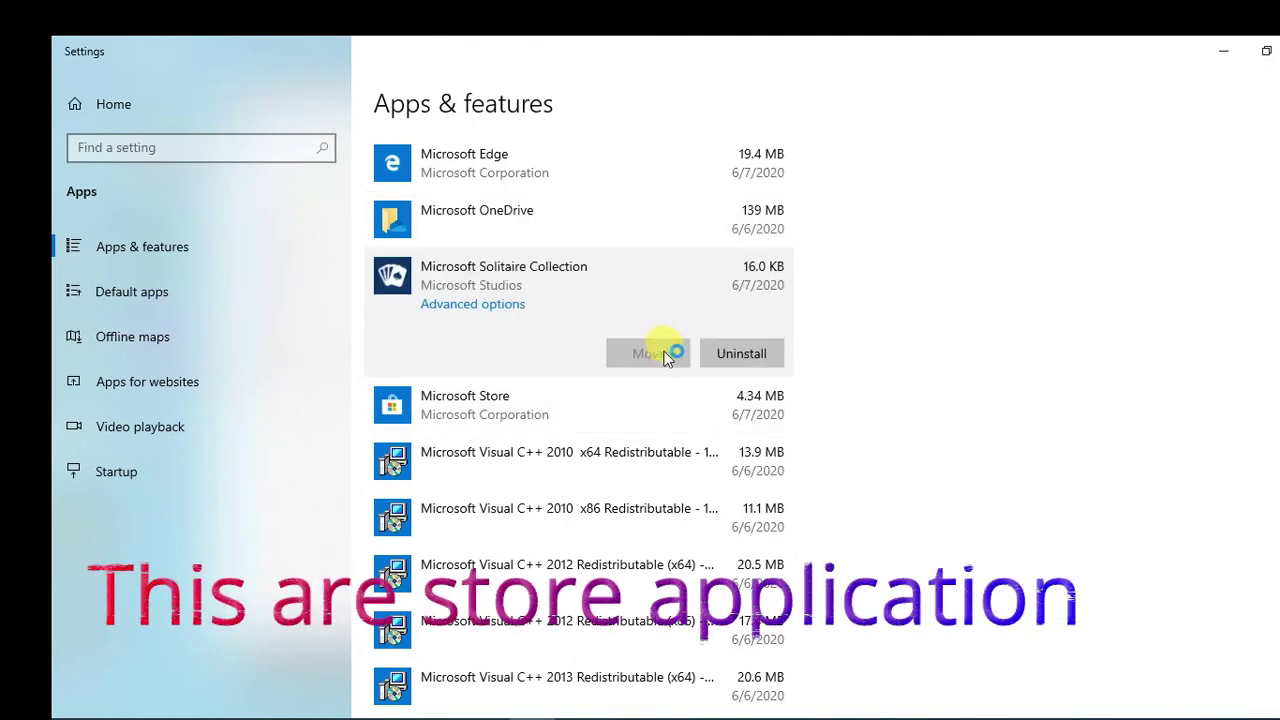
scroll(686, 364, down, 3)
scroll(686, 358, down, 6)
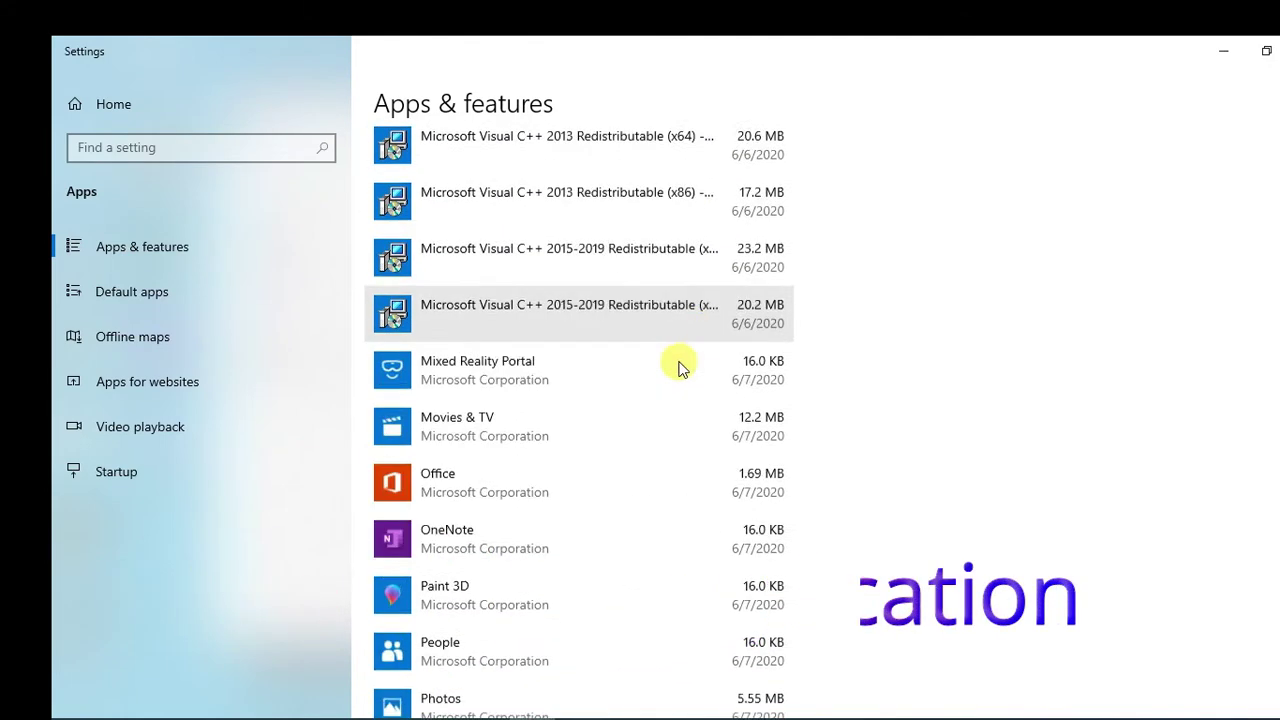
scroll(643, 347, up, 1)
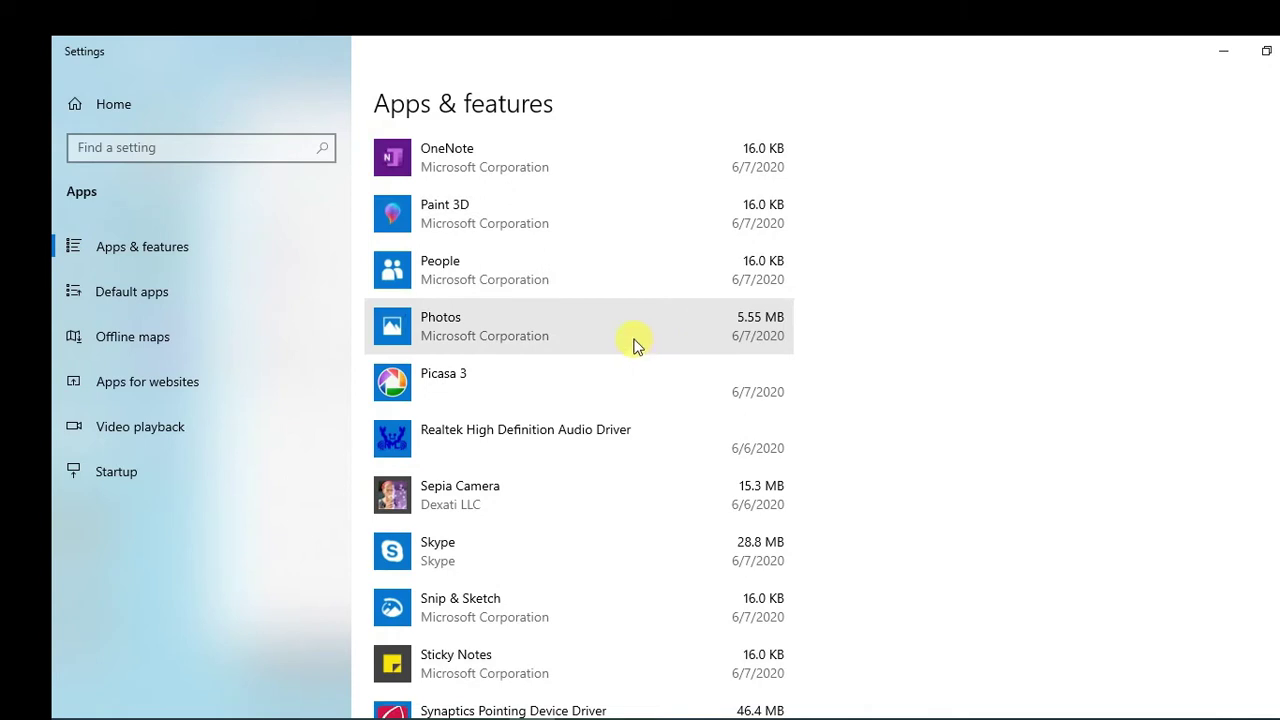
click(613, 324)
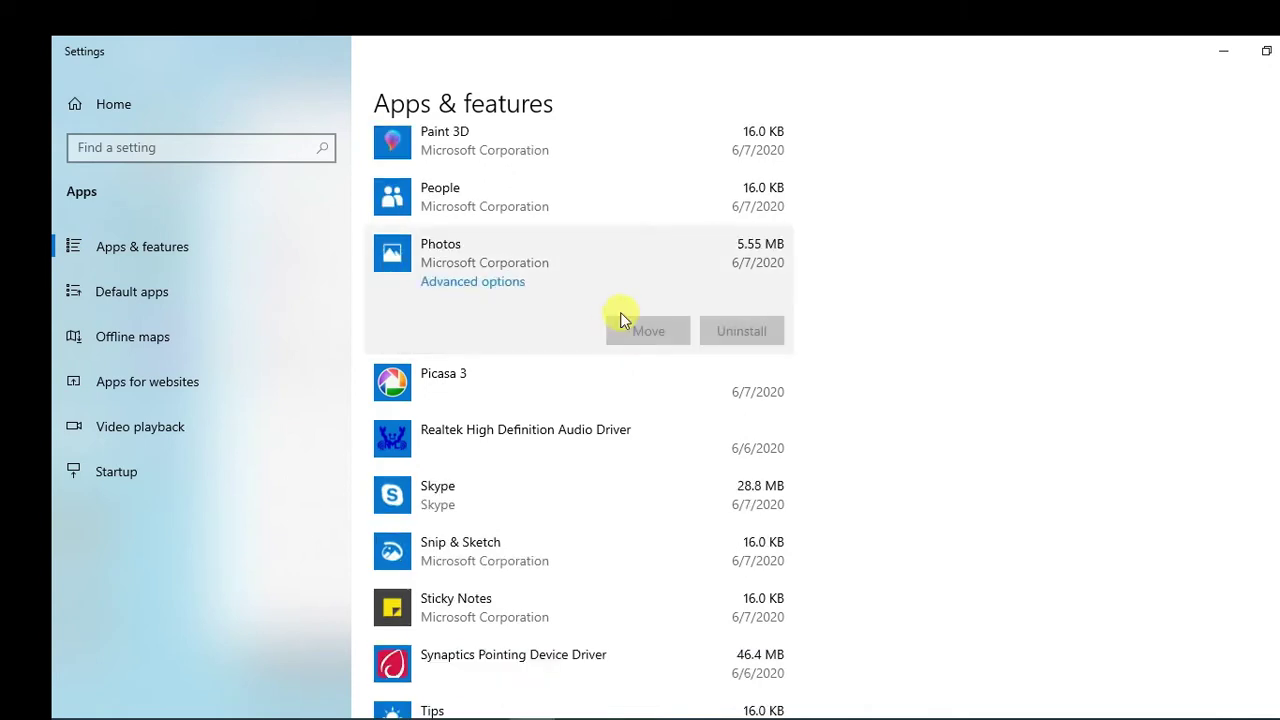
click(648, 220)
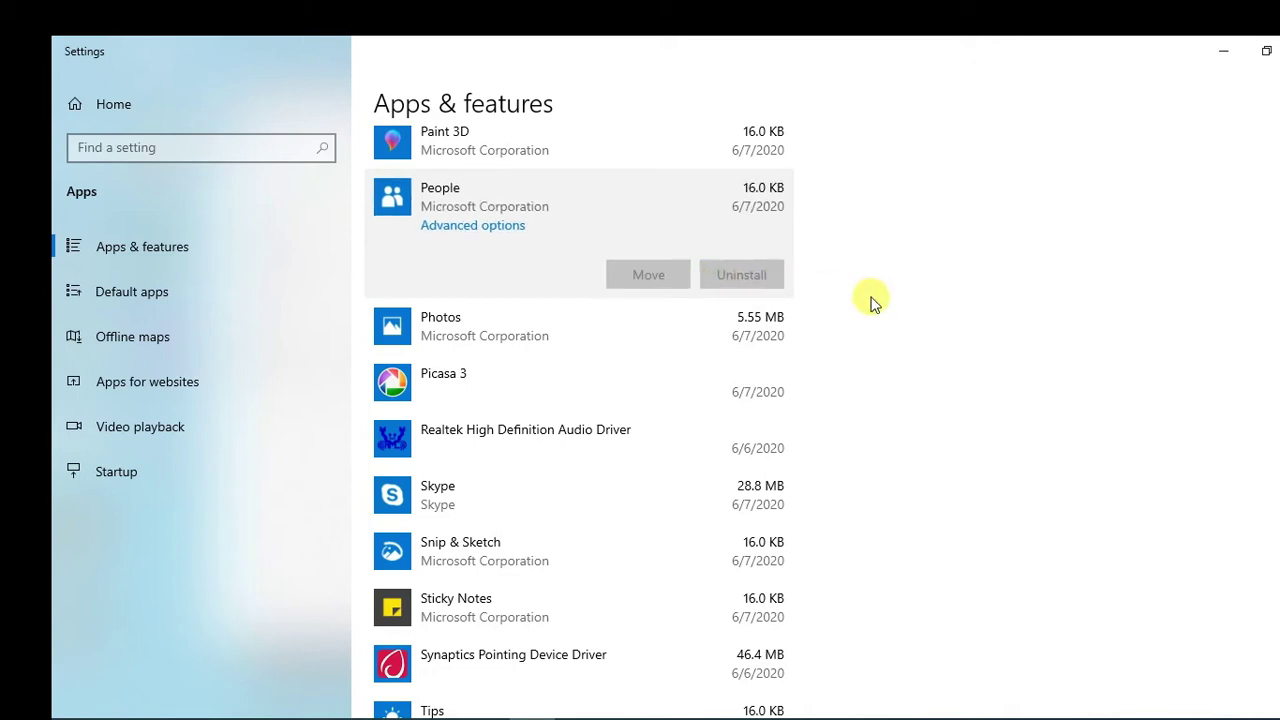
scroll(884, 465, down, 3)
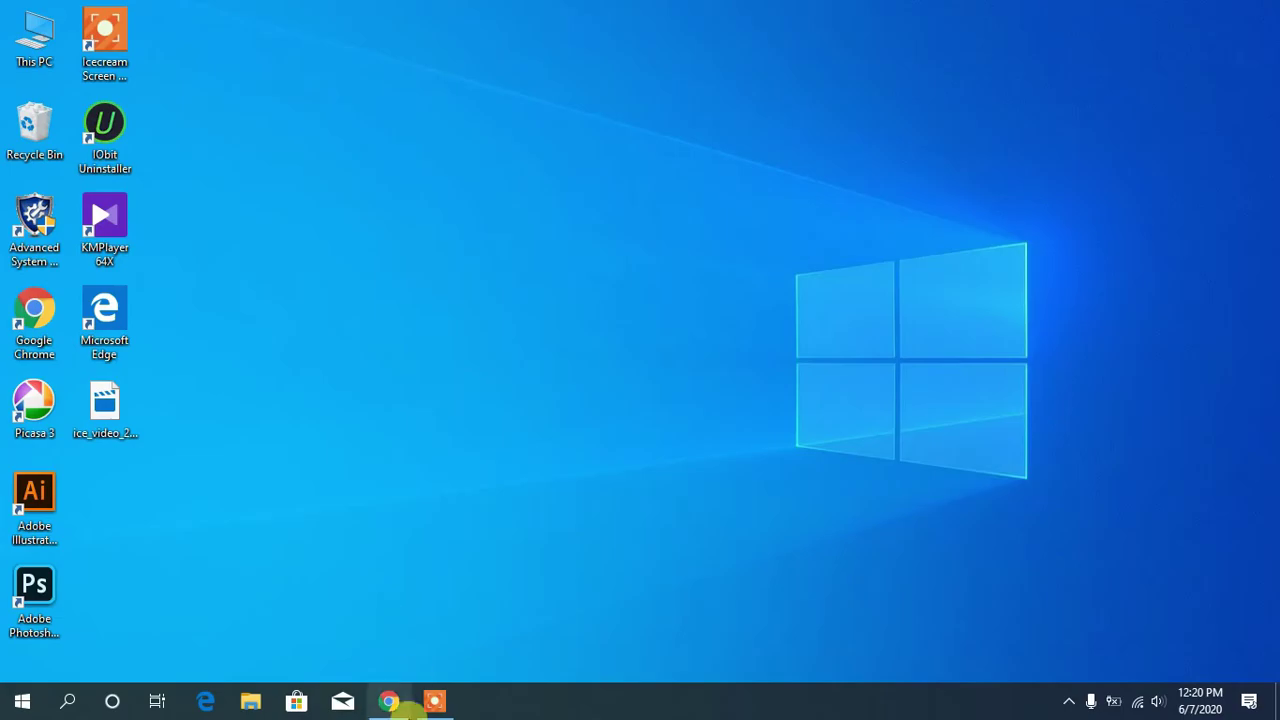
Step: Switch to Google Chrome, search the web for "iobit" and open the official IObit website
click(389, 701)
click(331, 50)
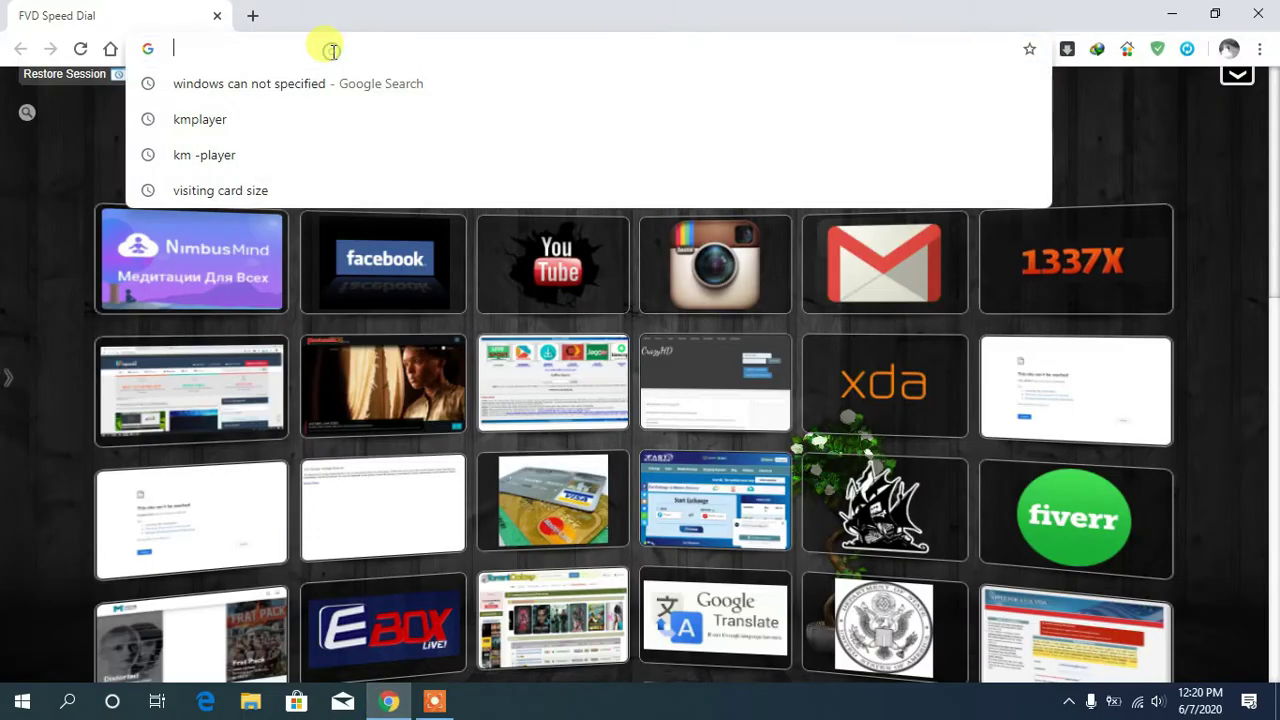
text(iobit)
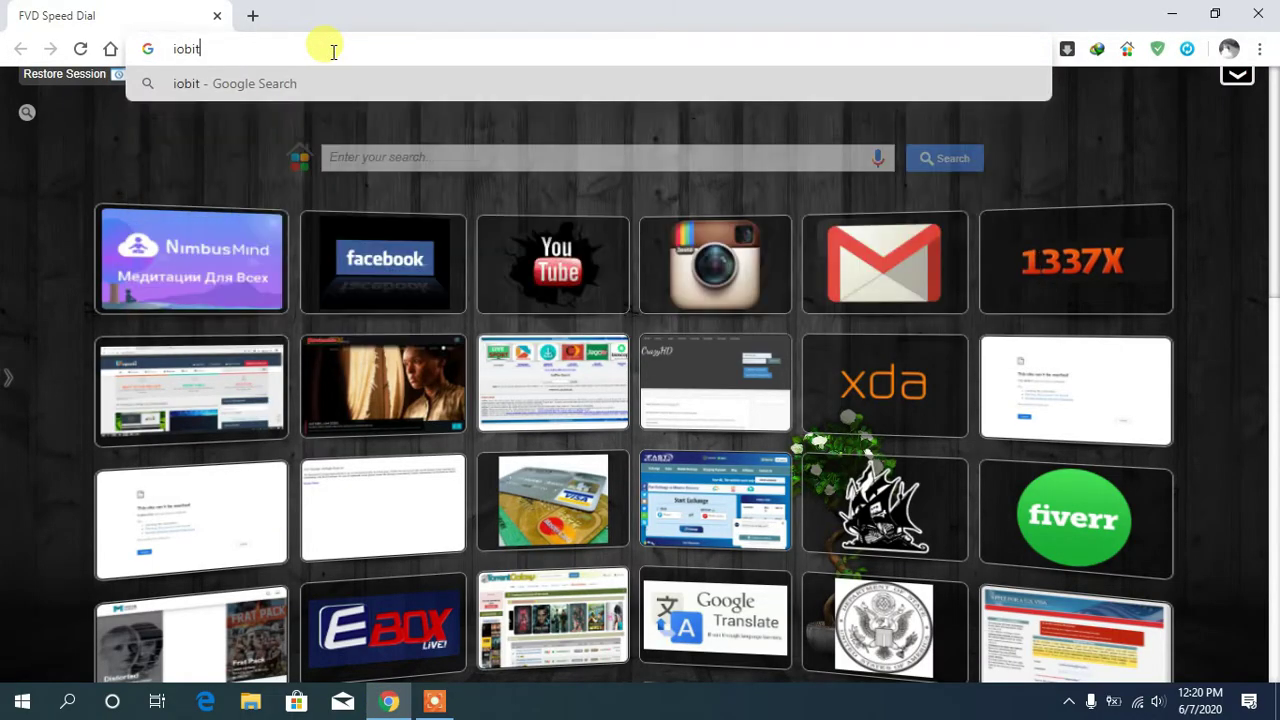
key(Return)
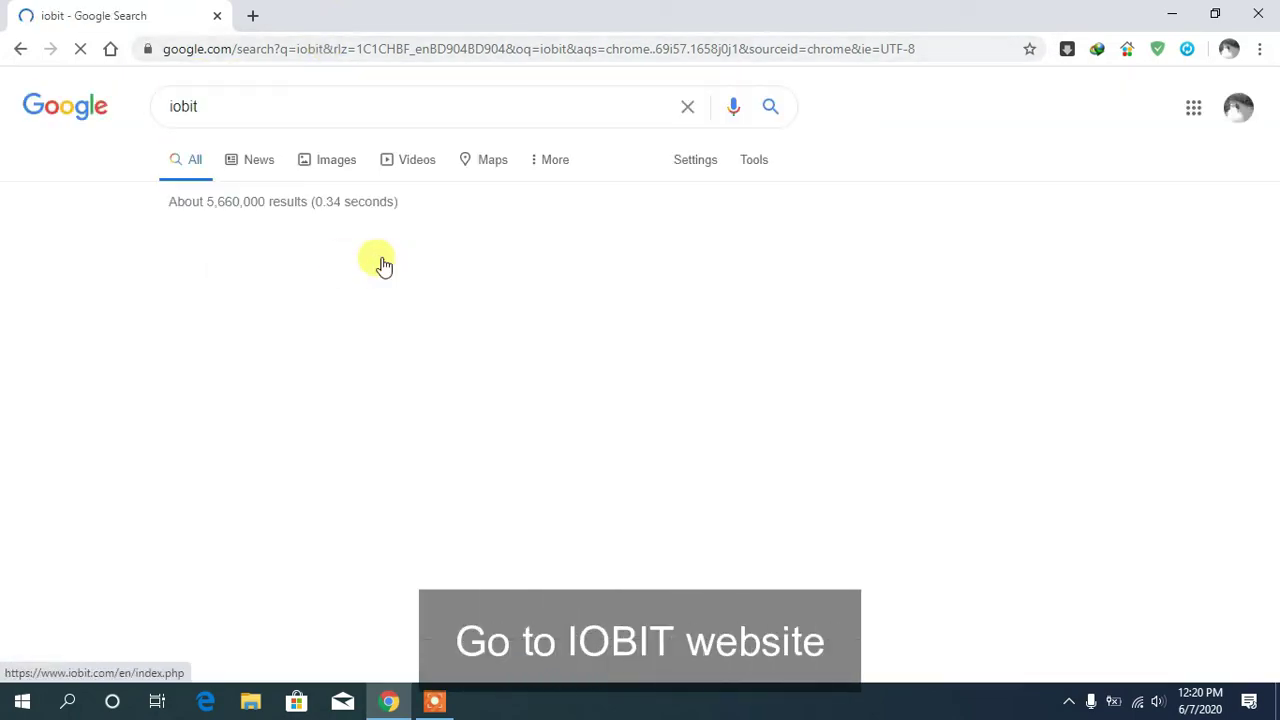
click(375, 262)
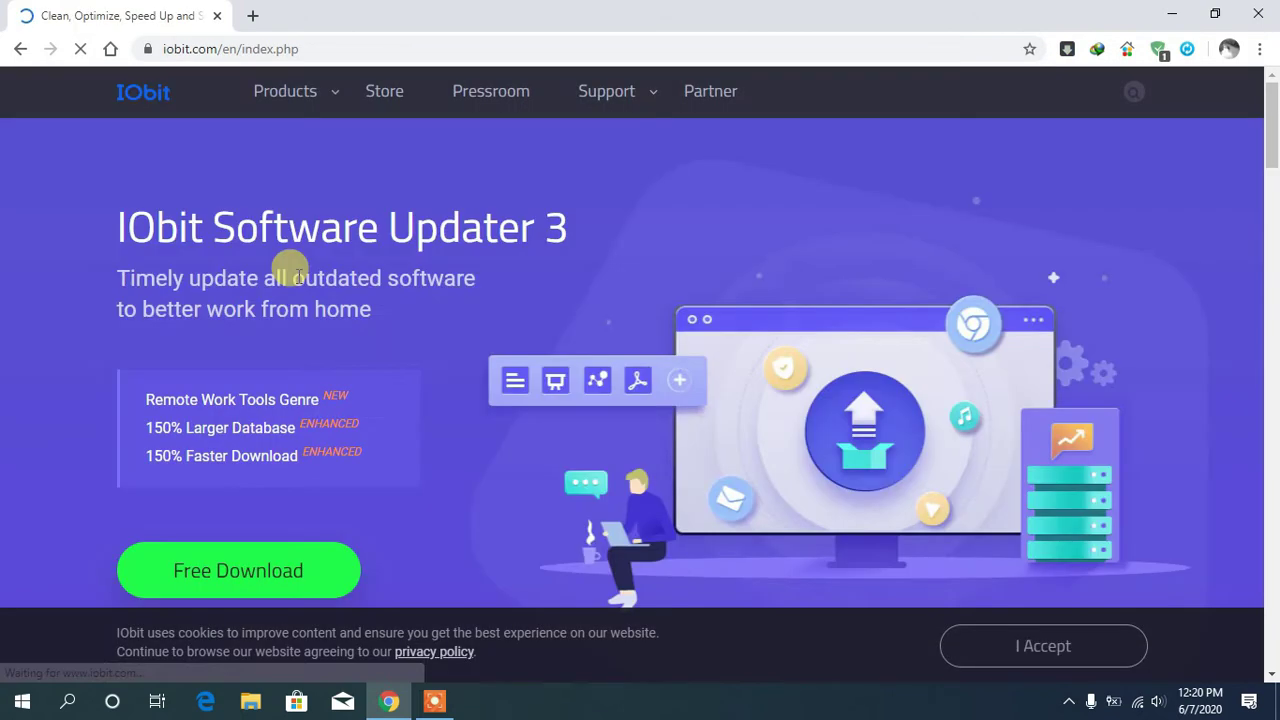
Step: Accept the site's cookies and open the product page of IObit Uninstaller 9 Free
scroll(524, 331, down, 3)
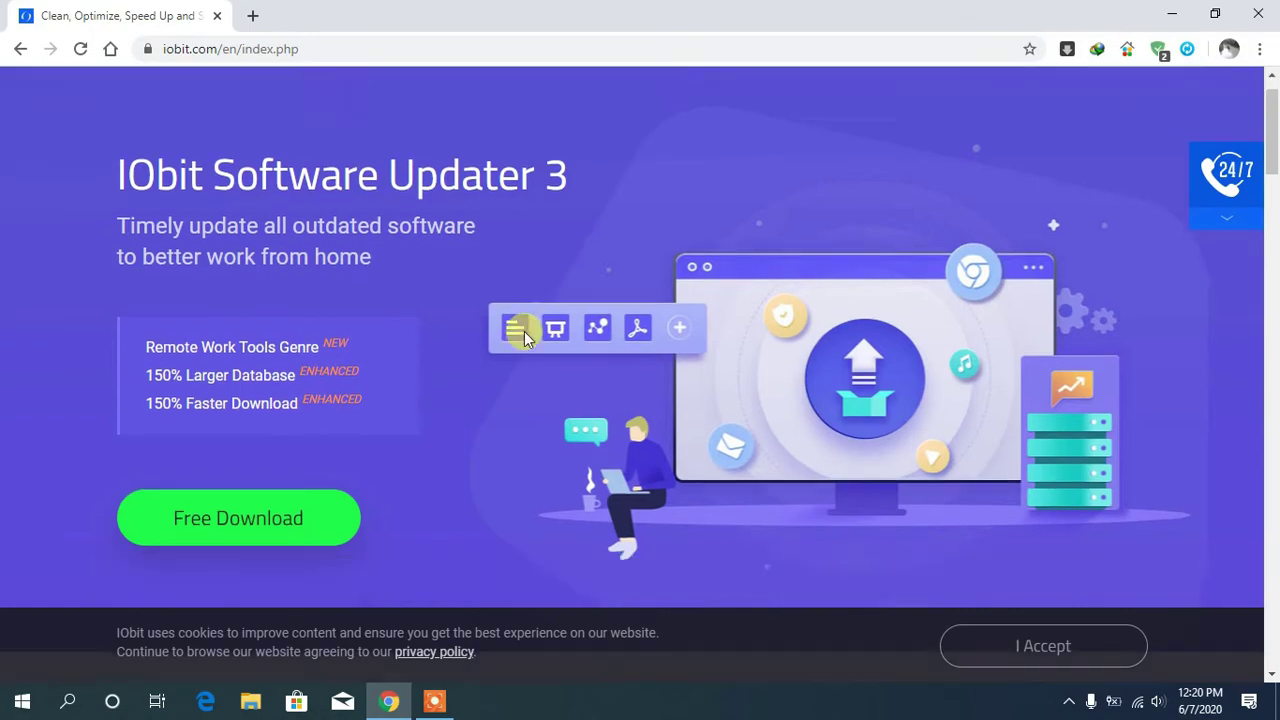
click(1063, 660)
scroll(814, 551, down, 8)
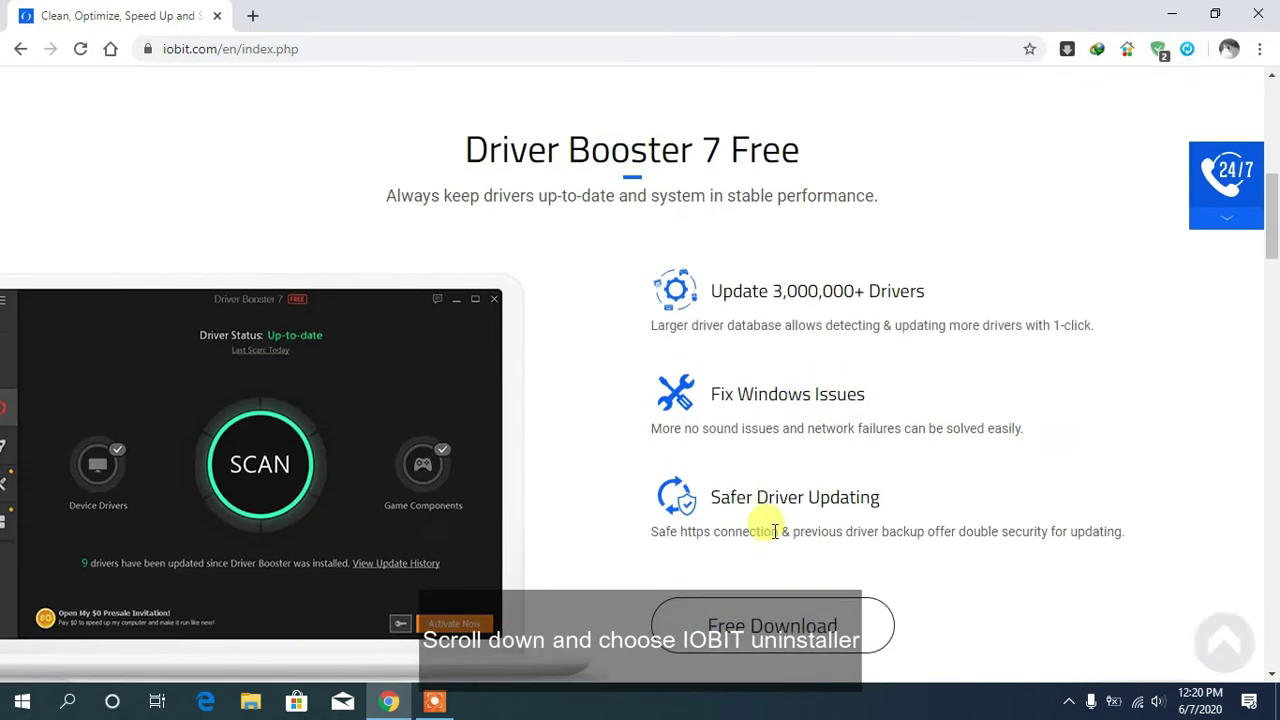
scroll(728, 494, down, 6)
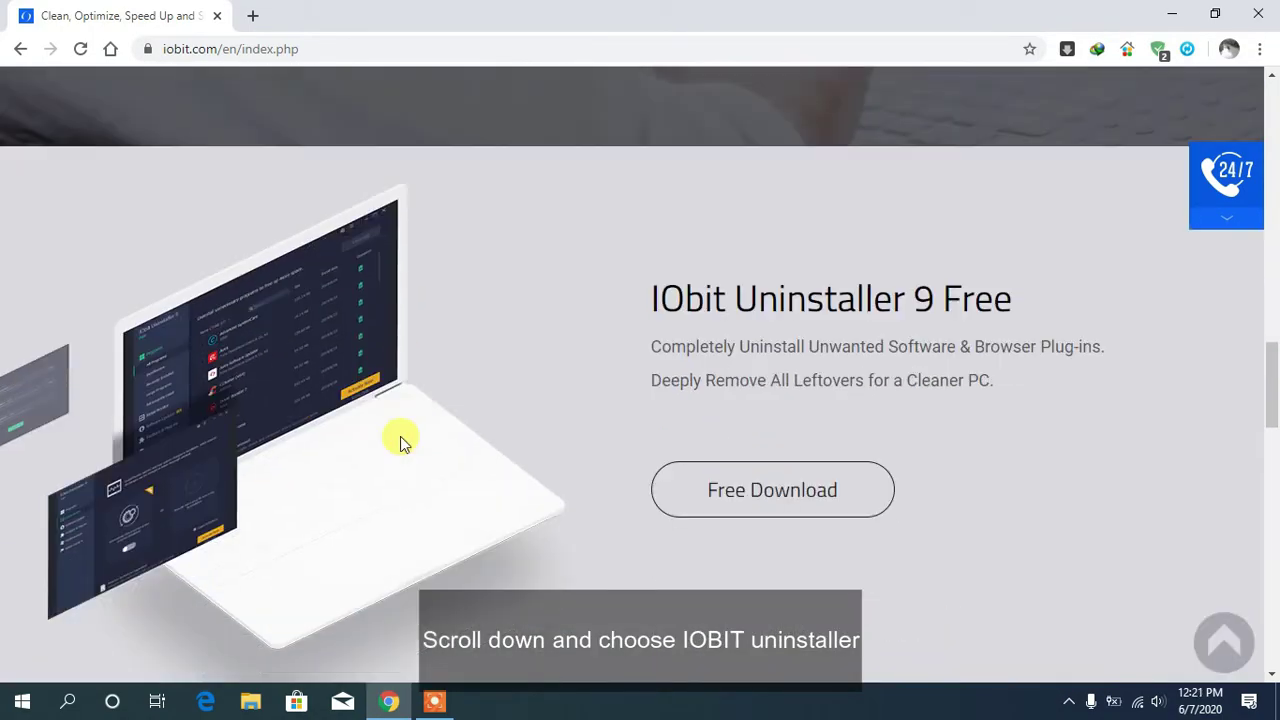
click(750, 491)
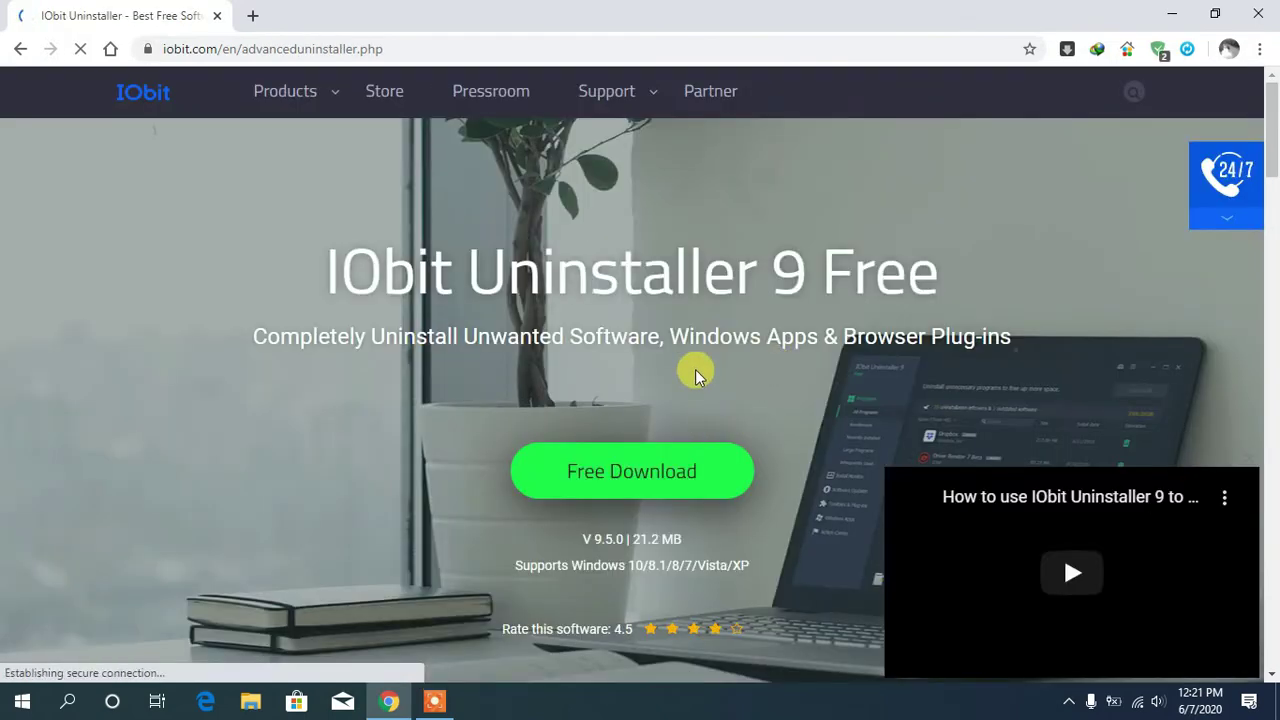
Step: Download iobituninstaller.exe from the CNET download page with Internet Download Manager, keeping the Programs category and default save path
click(640, 472)
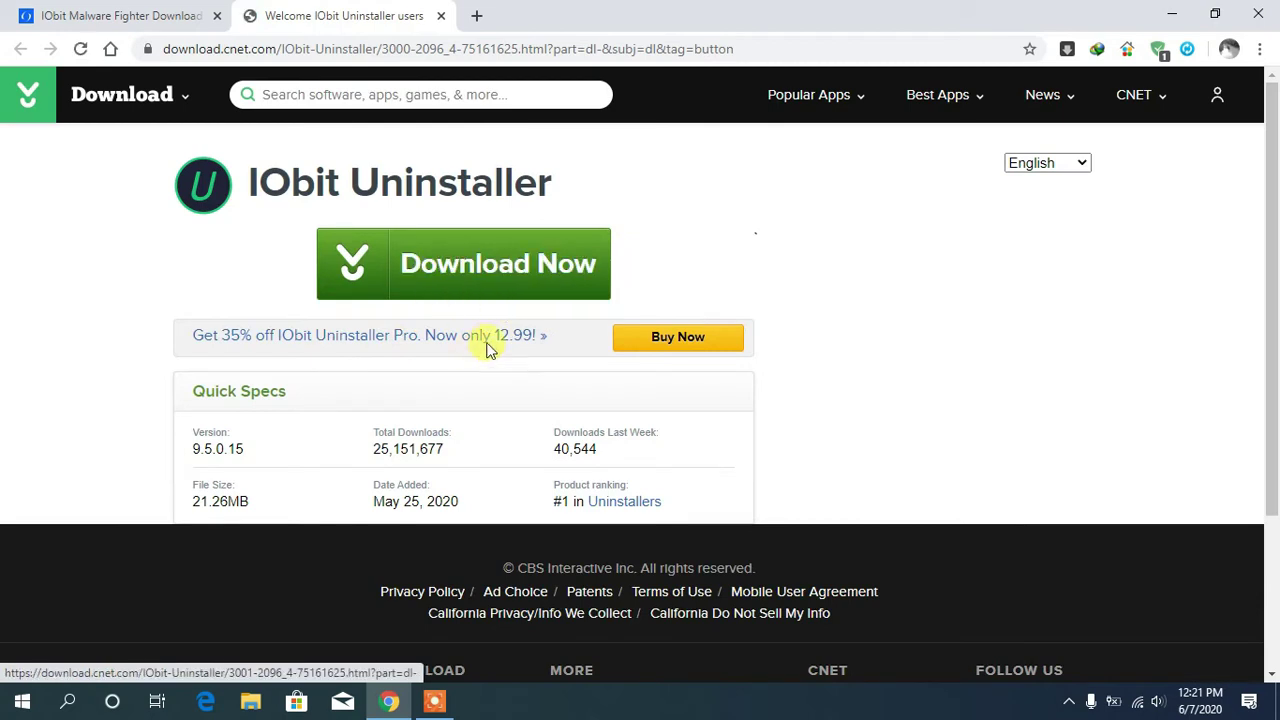
click(491, 271)
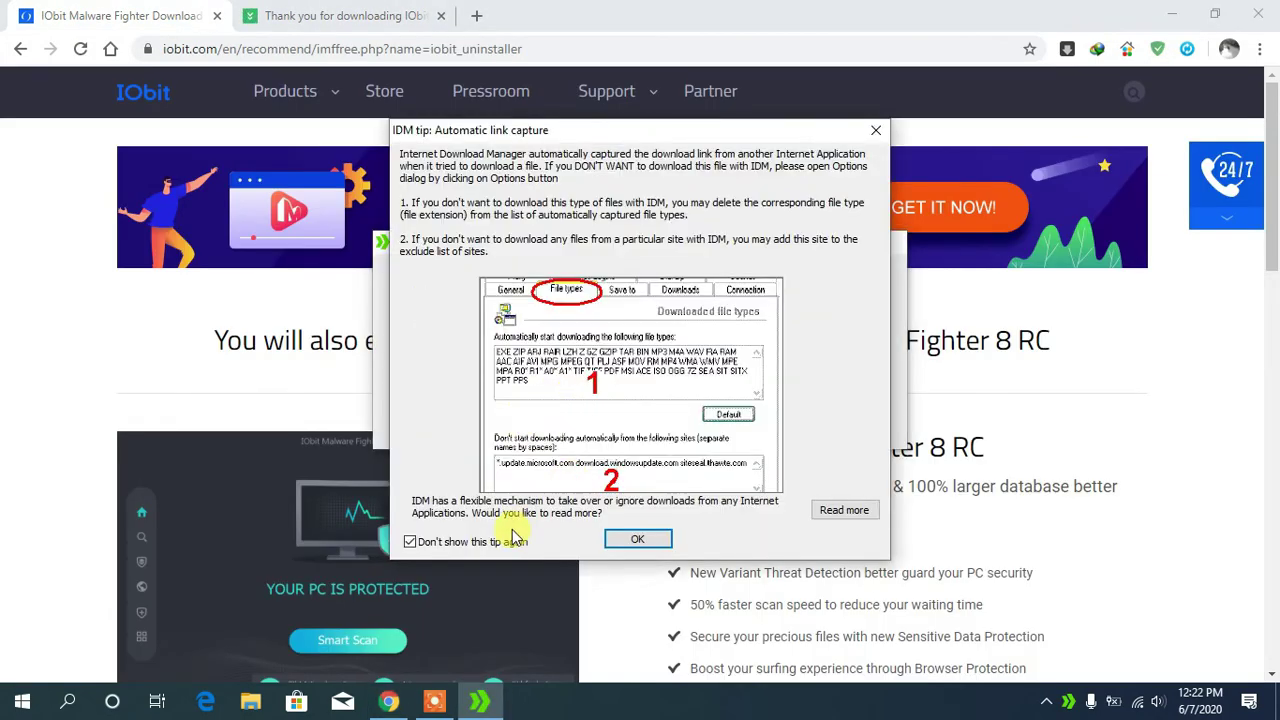
click(606, 540)
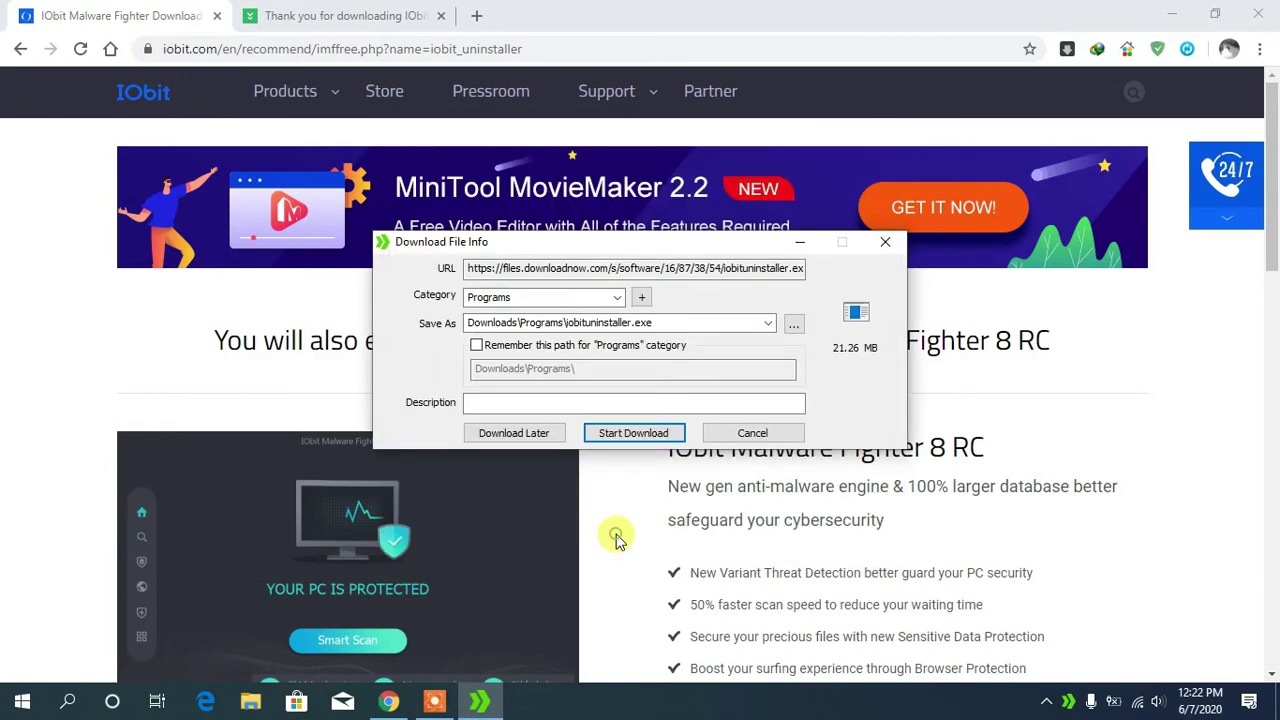
click(634, 434)
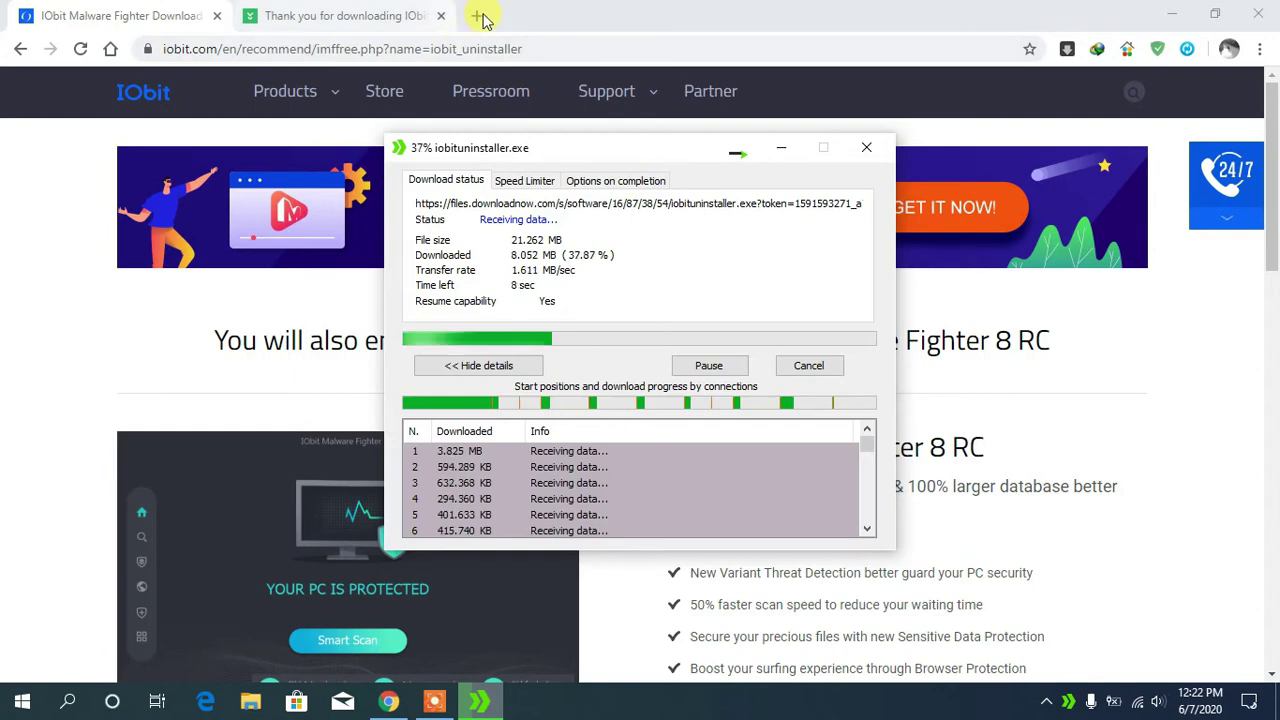
Step: Close the download page and the browser, and dismiss the finished download's window
click(446, 18)
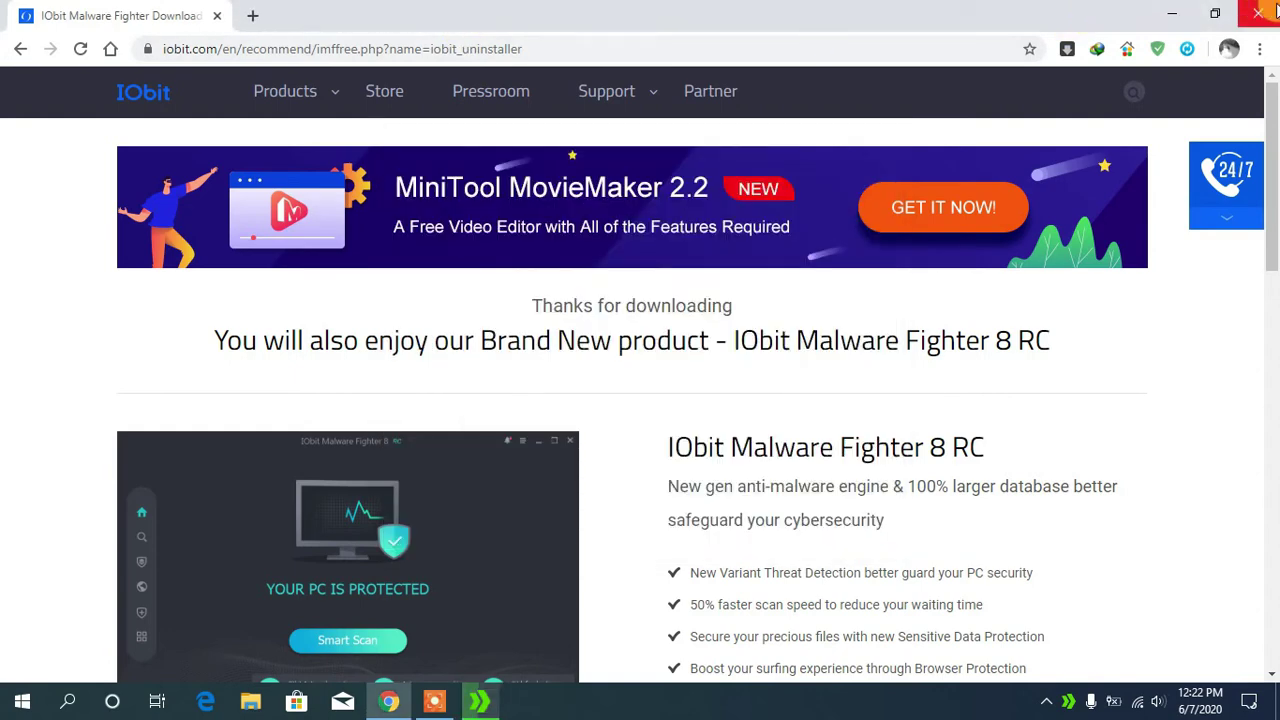
click(1252, 14)
right_click(953, 37)
click(903, 91)
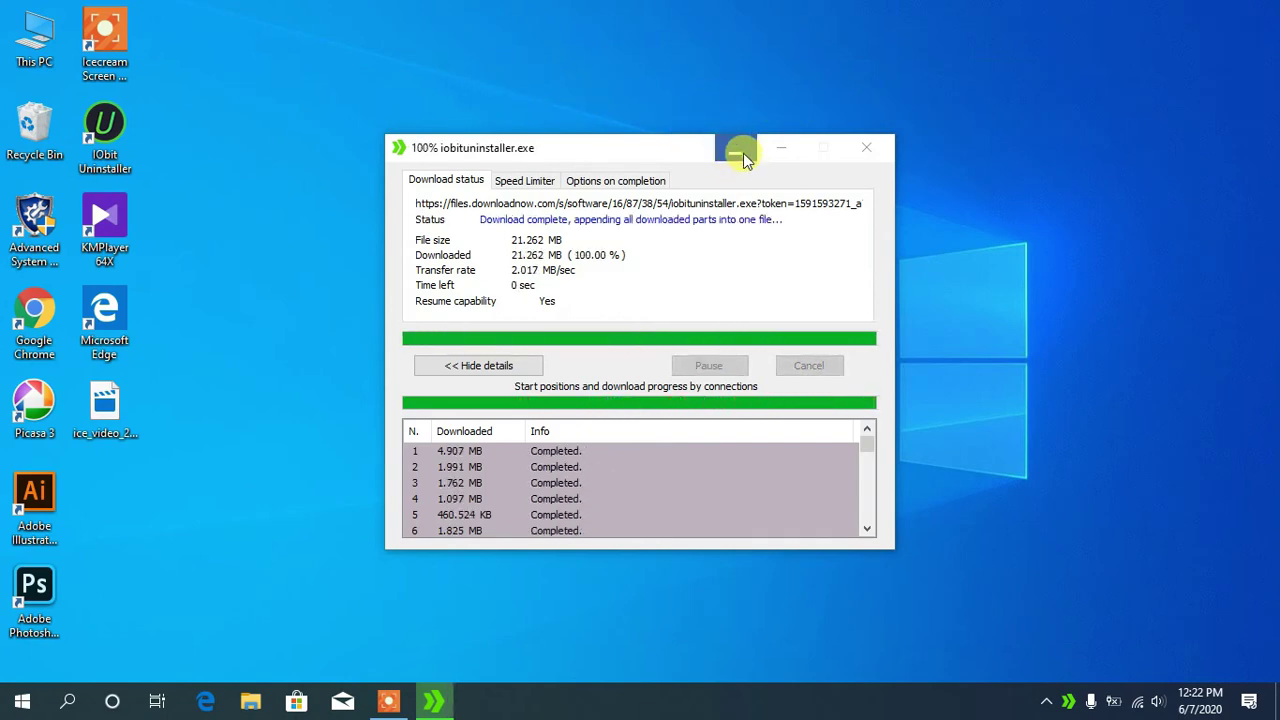
click(780, 405)
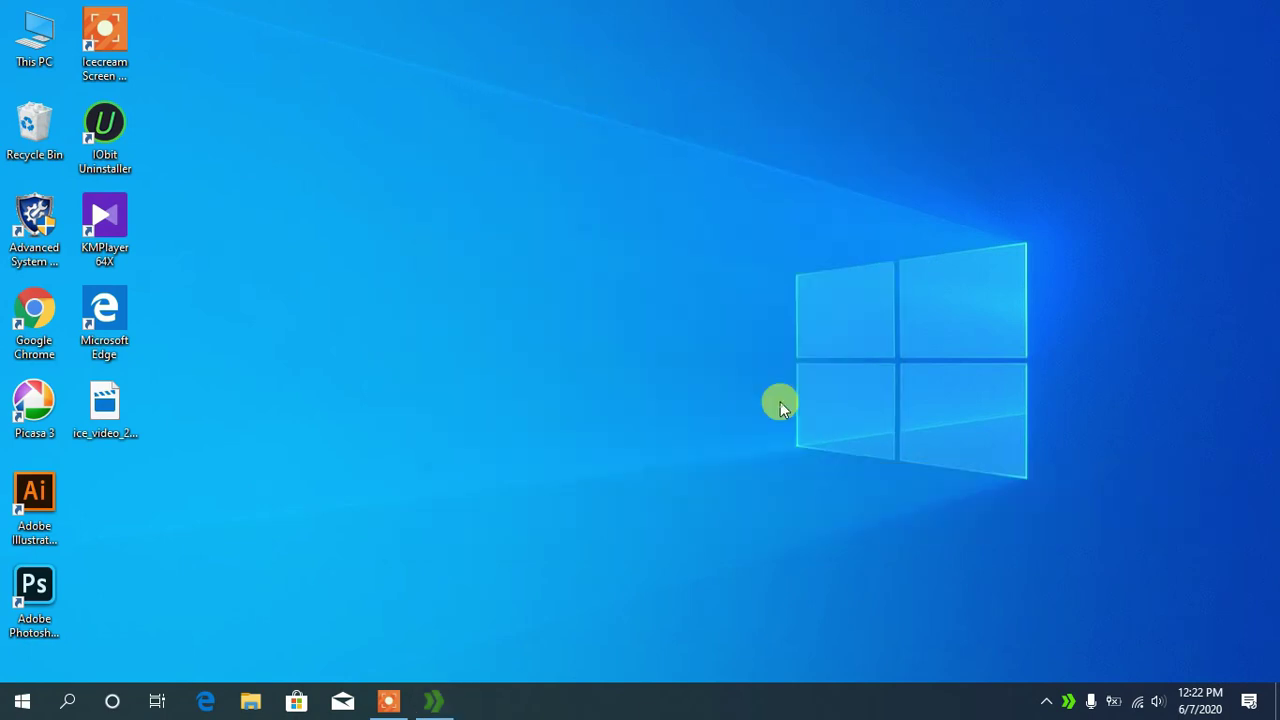
right_click(468, 172)
click(386, 200)
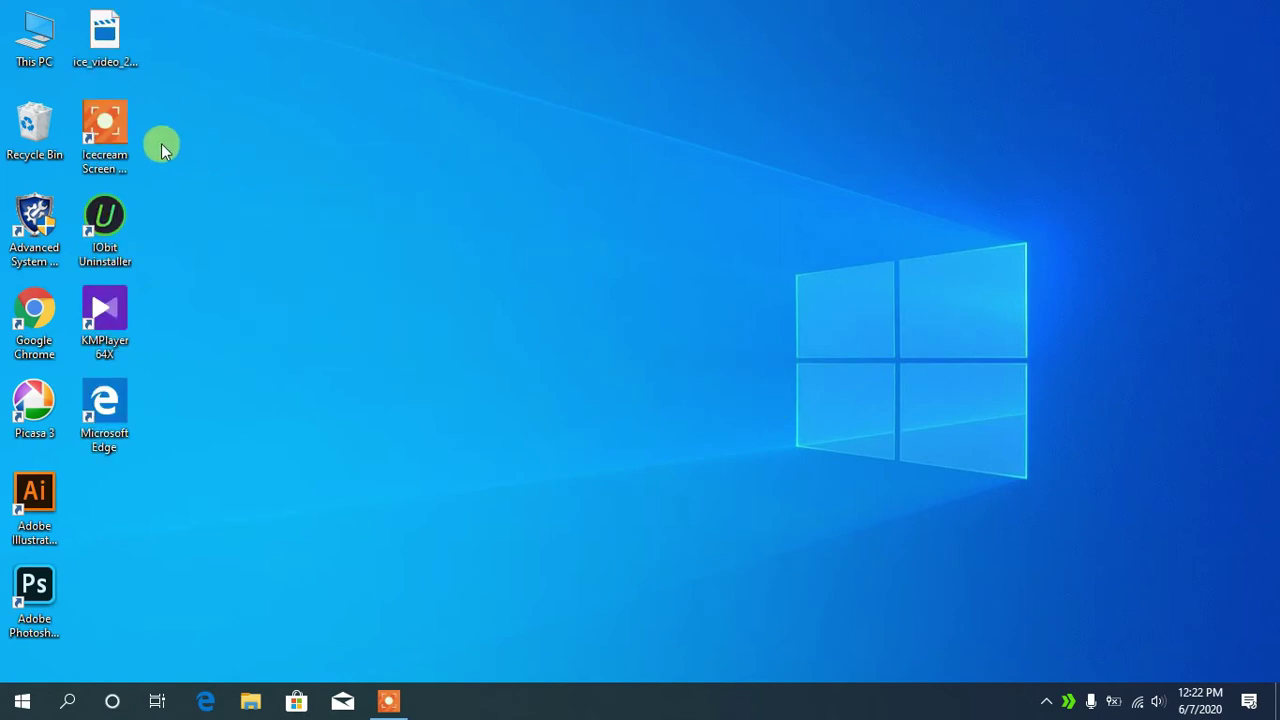
mouse_move(120, 218)
mouse_down()
mouse_move(225, 205)
mouse_move(118, 220)
mouse_up()
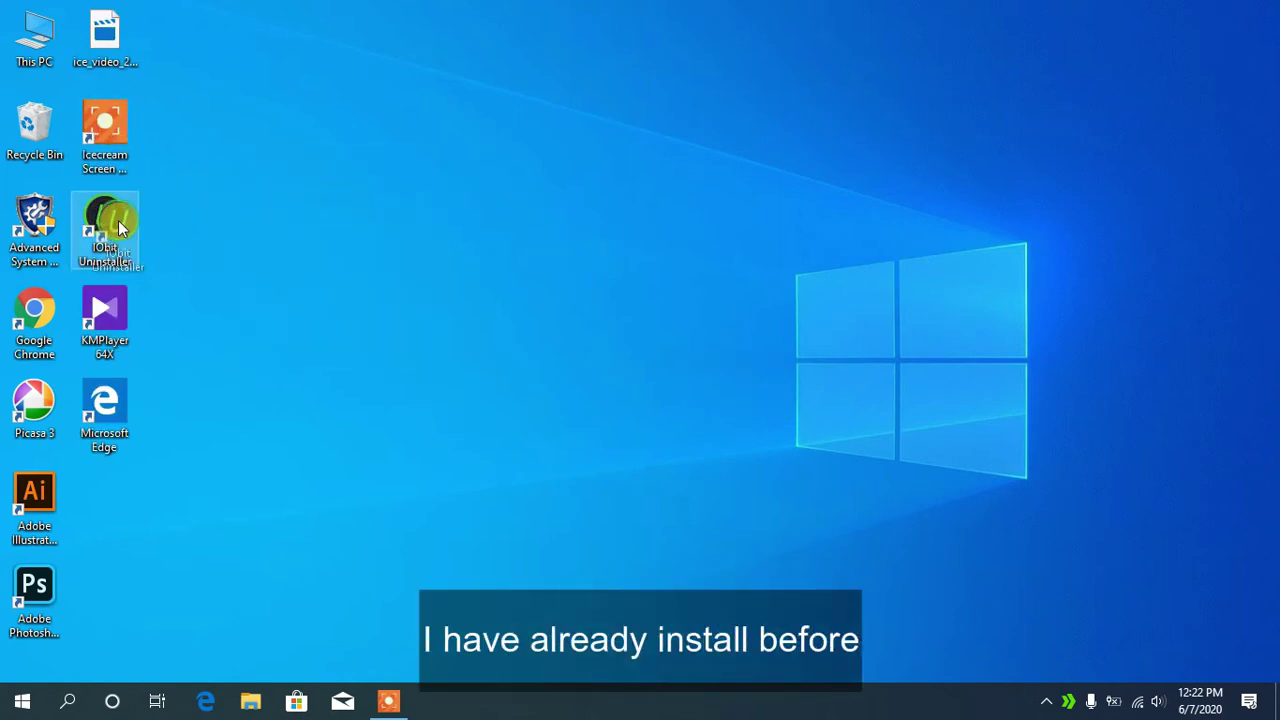
click(317, 176)
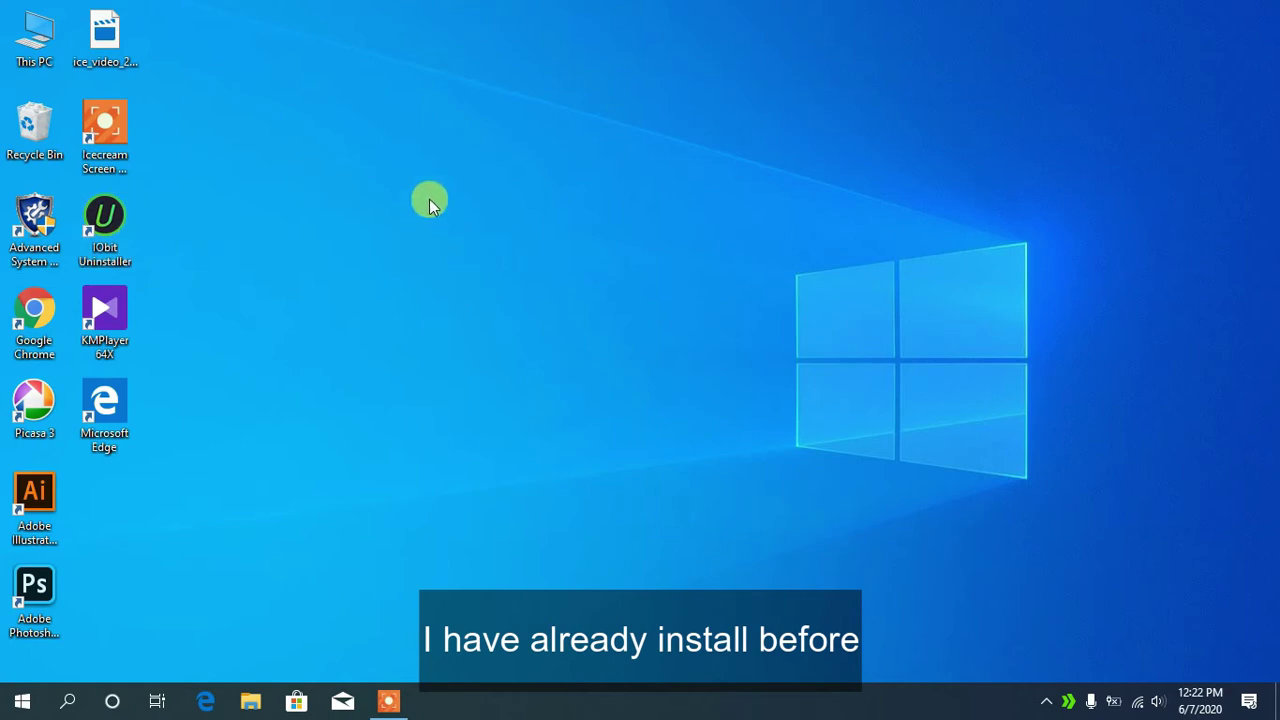
right_click(429, 199)
click(391, 254)
Step: Switch to IObit Uninstaller and display its list of Windows Apps
click(118, 223)
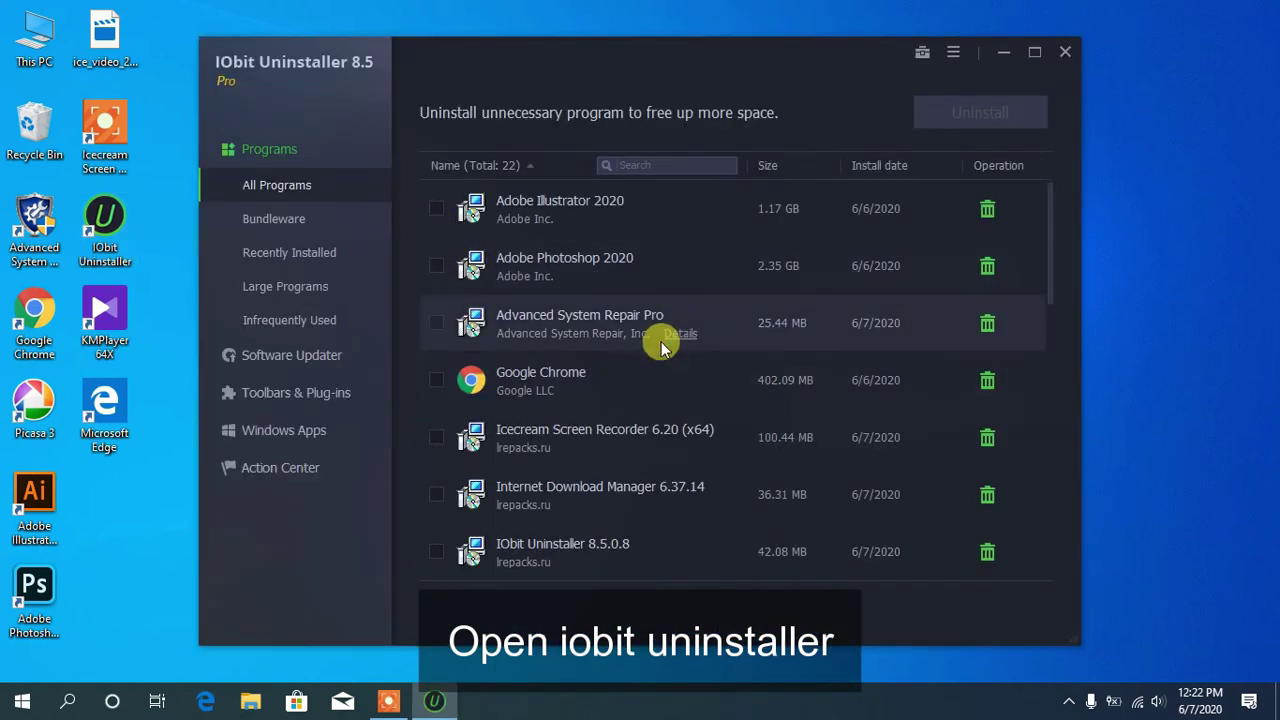
click(272, 440)
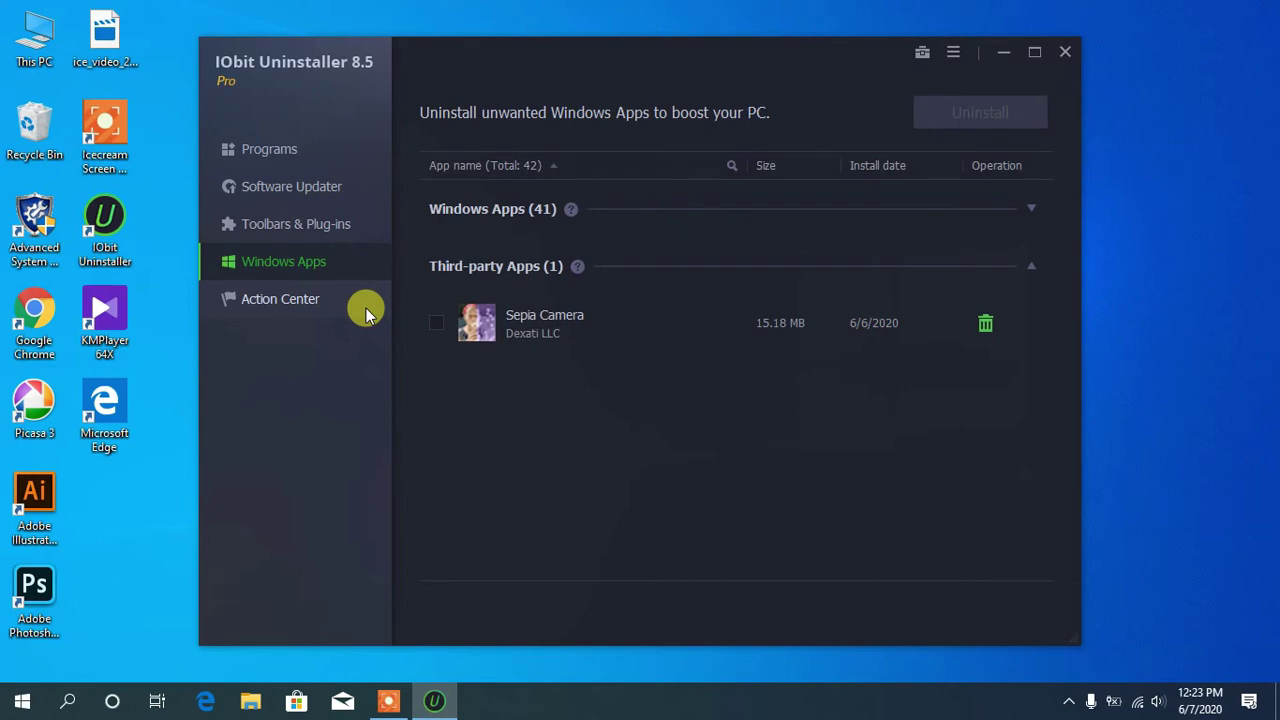
Step: Mark Sepia Camera, 3D Viewer, Alarms & Clock and Microsoft.XboxIdentityProvider for uninstallation, expanding the built-in Windows Apps group
click(435, 323)
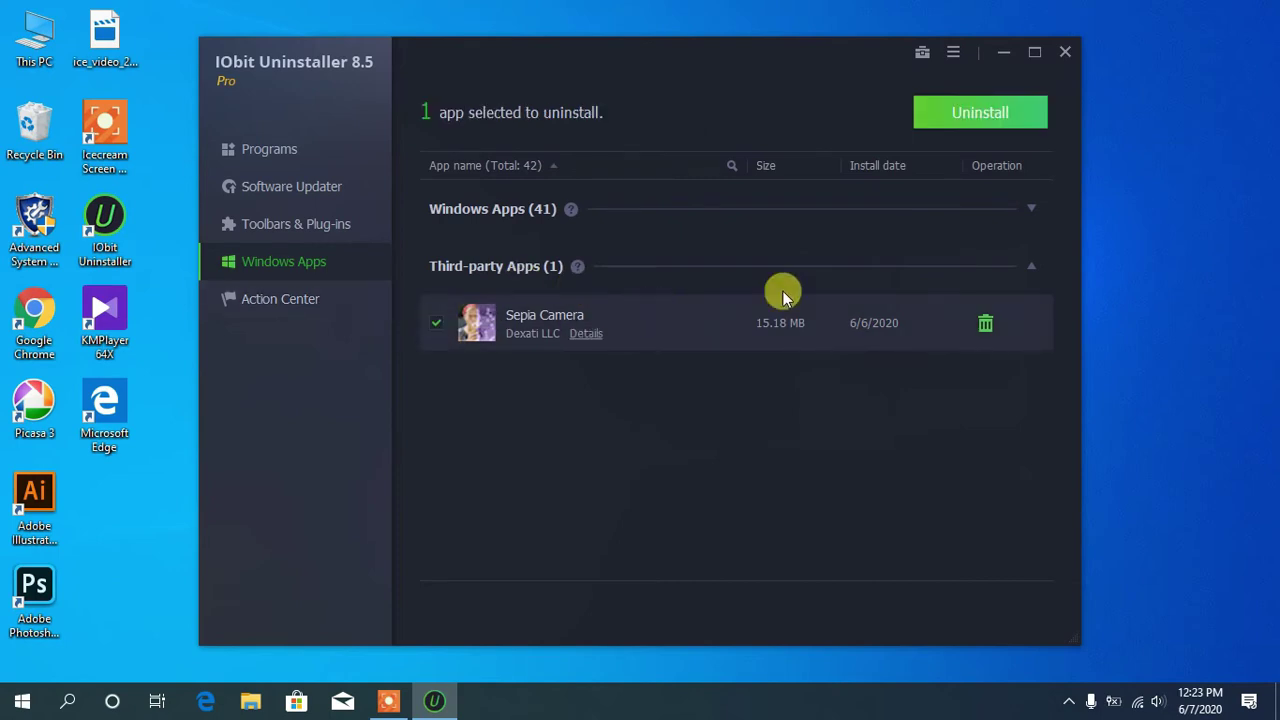
click(1032, 209)
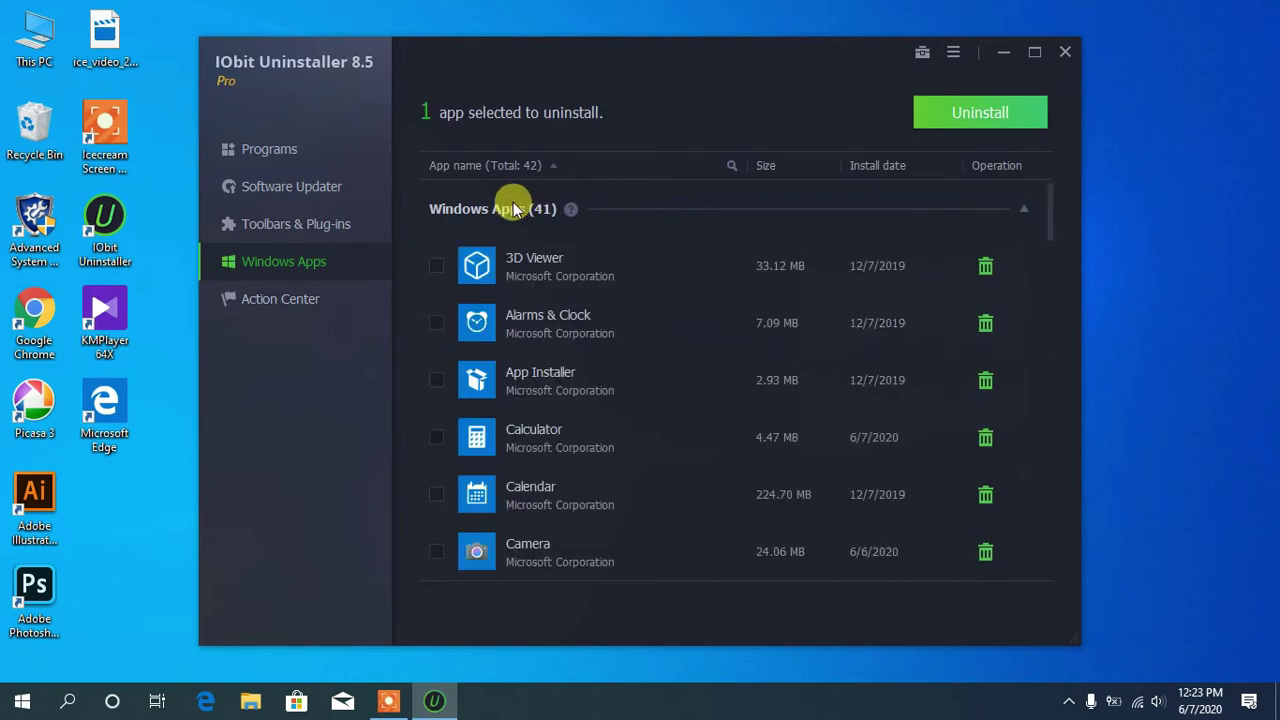
click(450, 208)
click(470, 208)
click(436, 265)
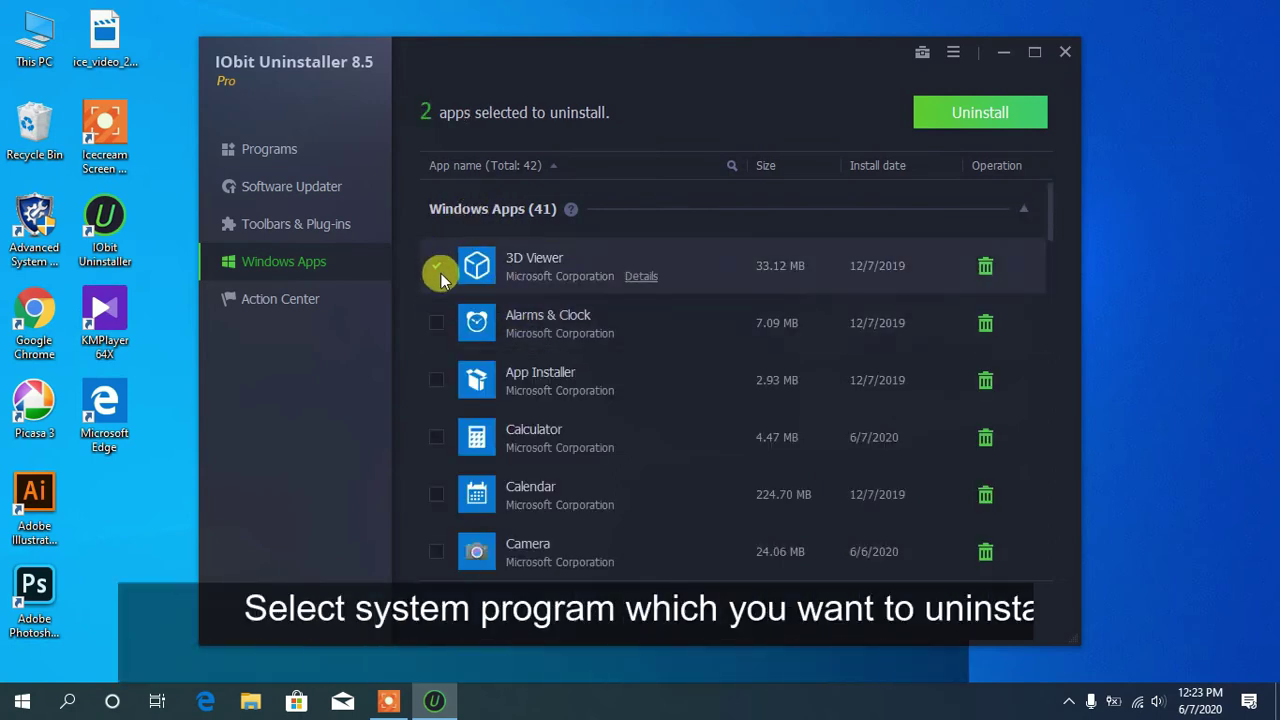
click(436, 322)
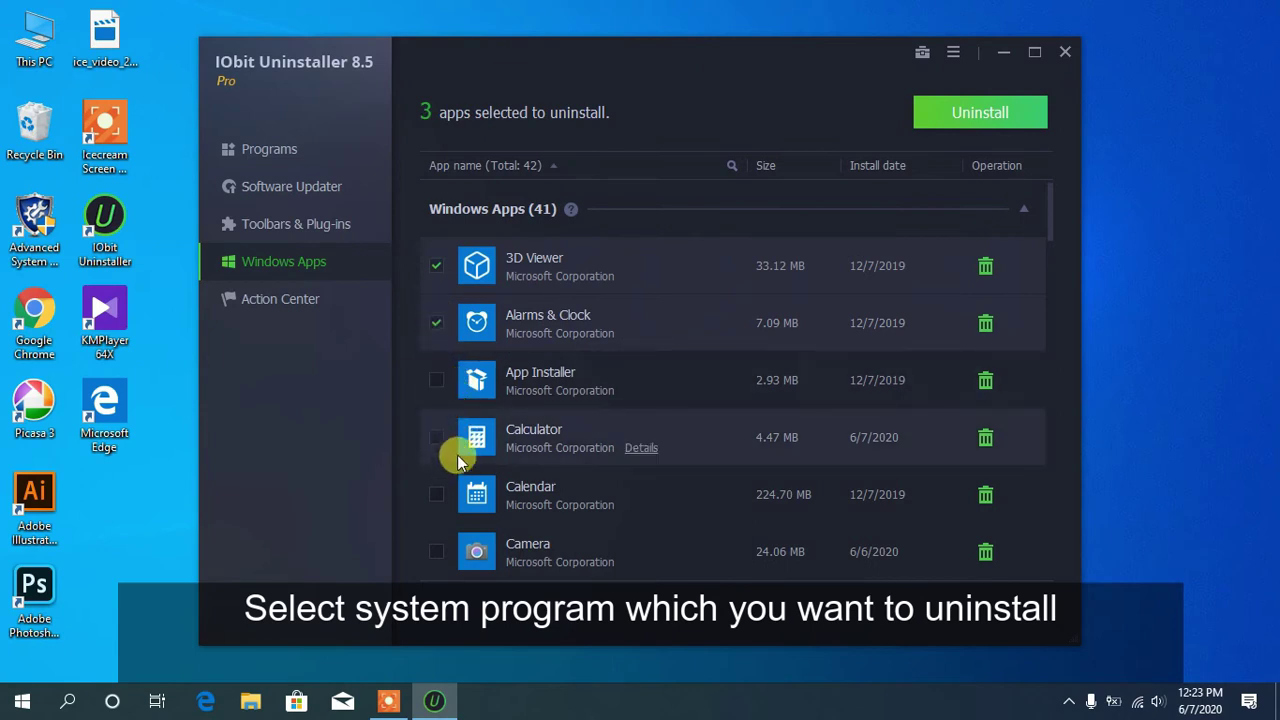
scroll(457, 454, down, 3)
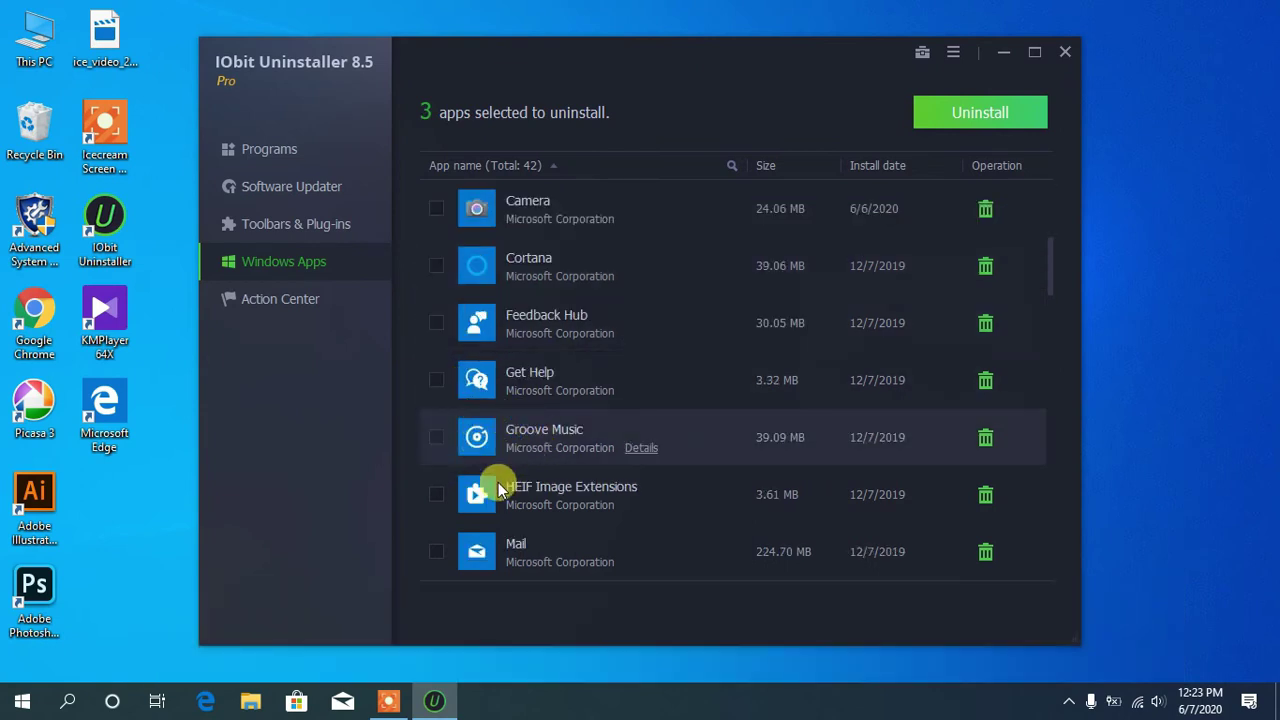
scroll(482, 494, down, 3)
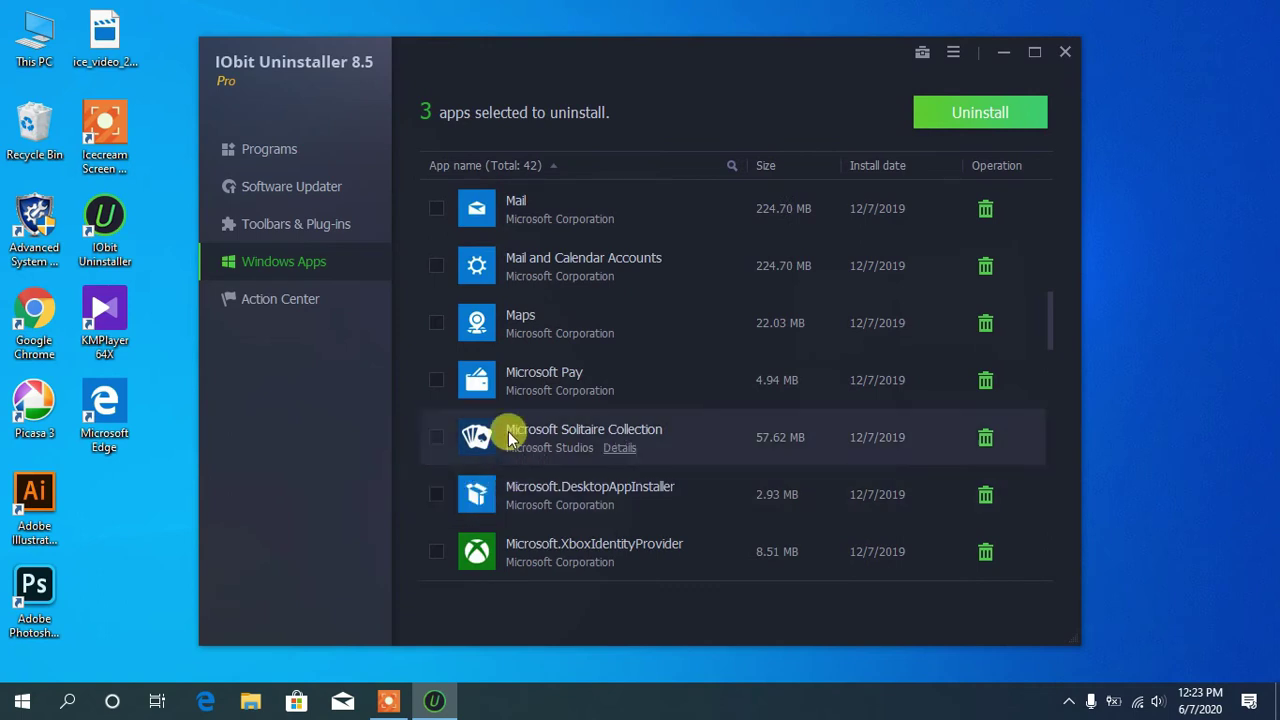
click(436, 552)
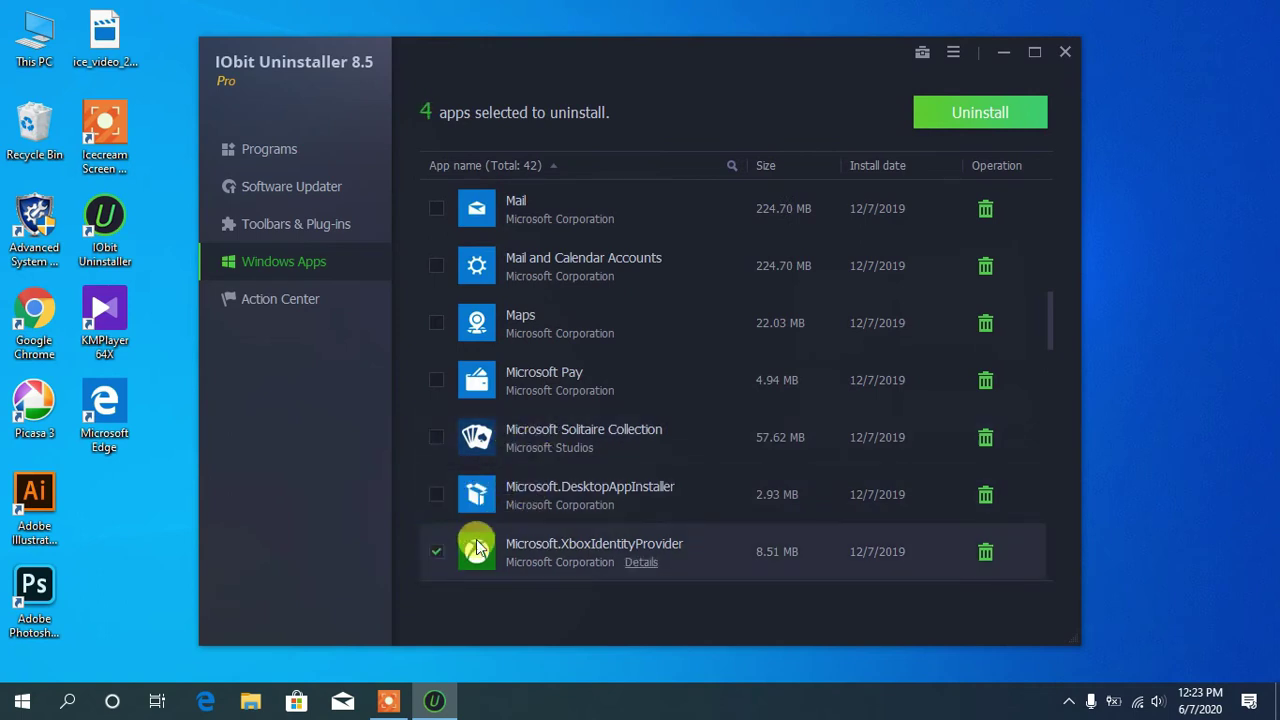
Step: Review the rest of the app list and uninstall the marked apps with automatic removal of residual files and no restore point
scroll(652, 493, down, 3)
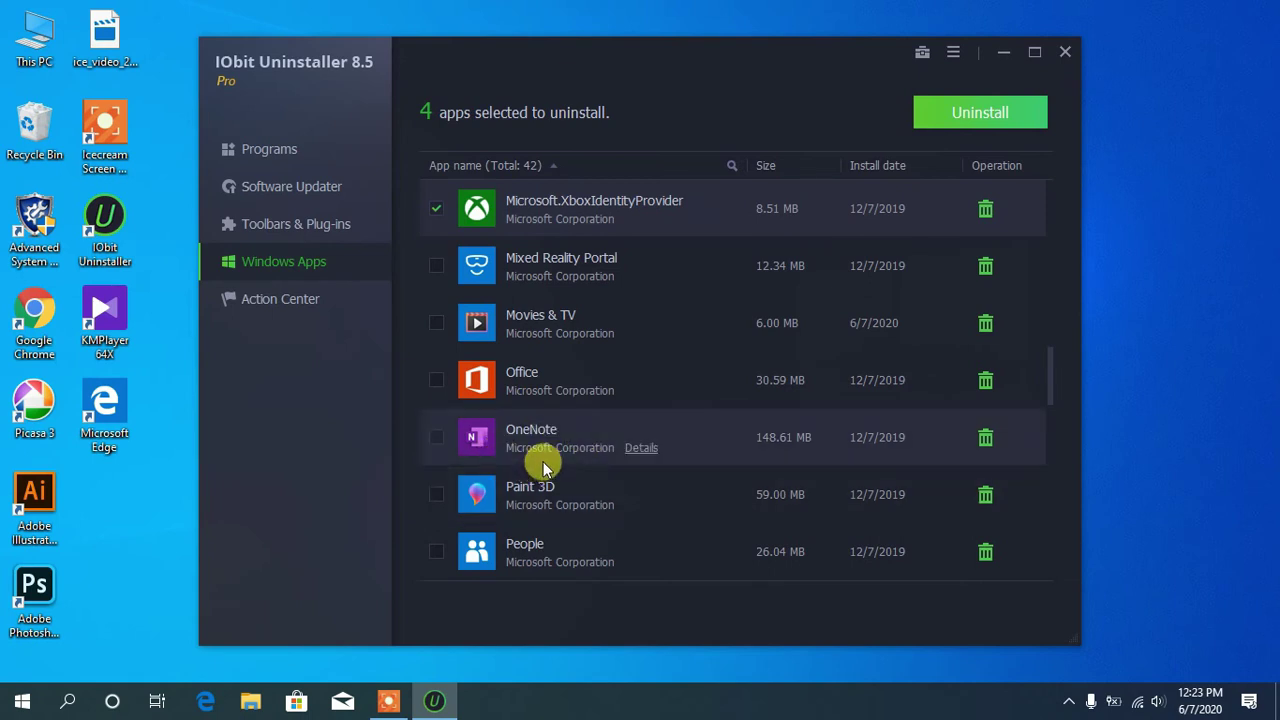
scroll(544, 465, down, 3)
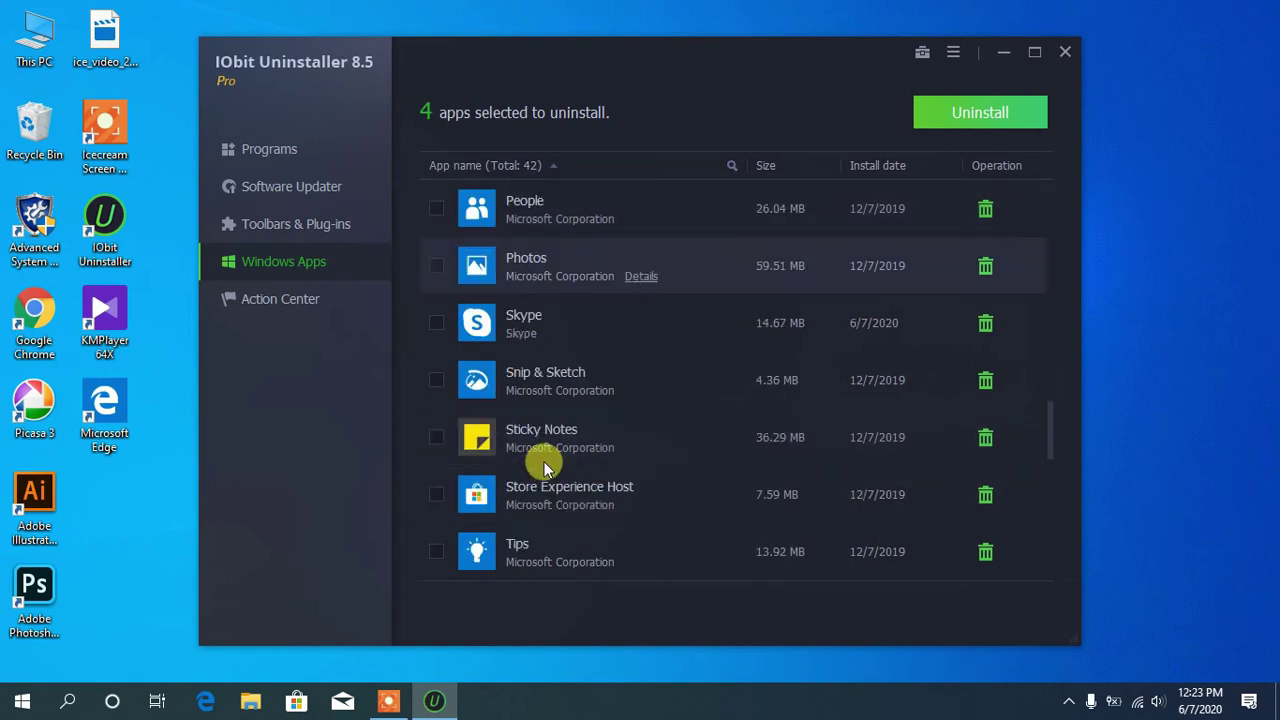
scroll(544, 463, down, 3)
scroll(544, 463, down, 2)
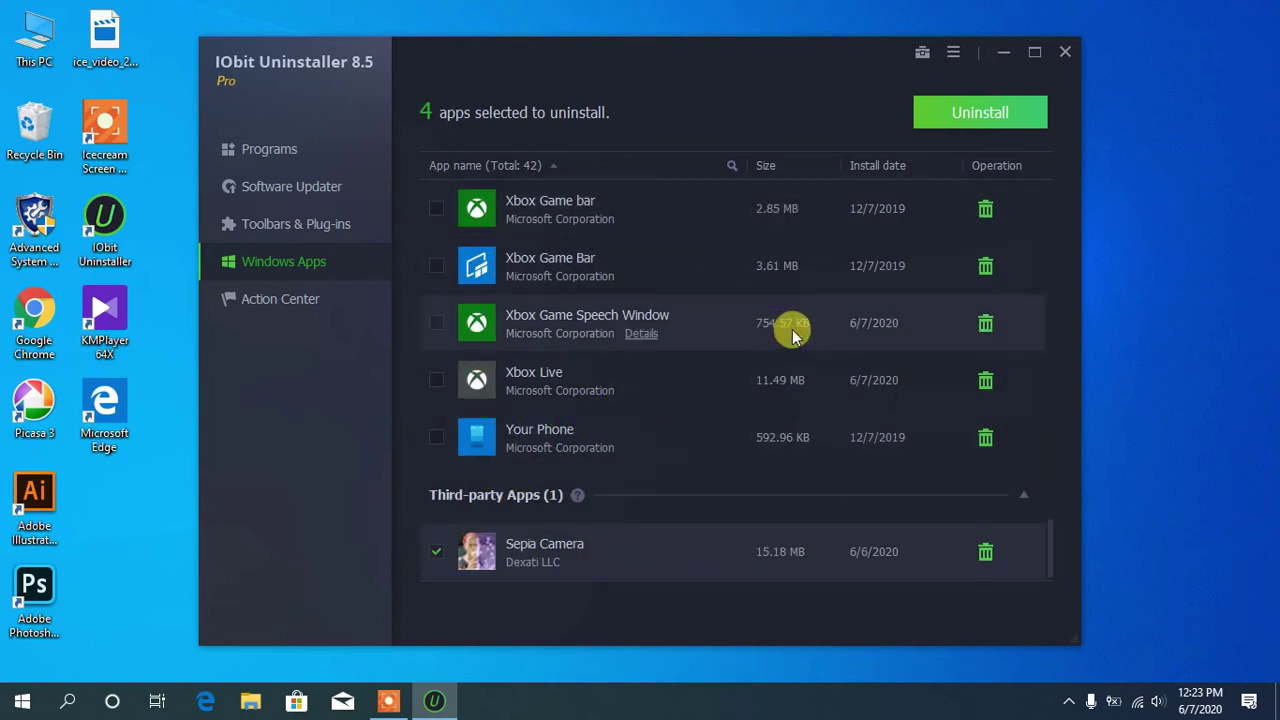
scroll(815, 370, up, 3)
scroll(823, 380, up, 15)
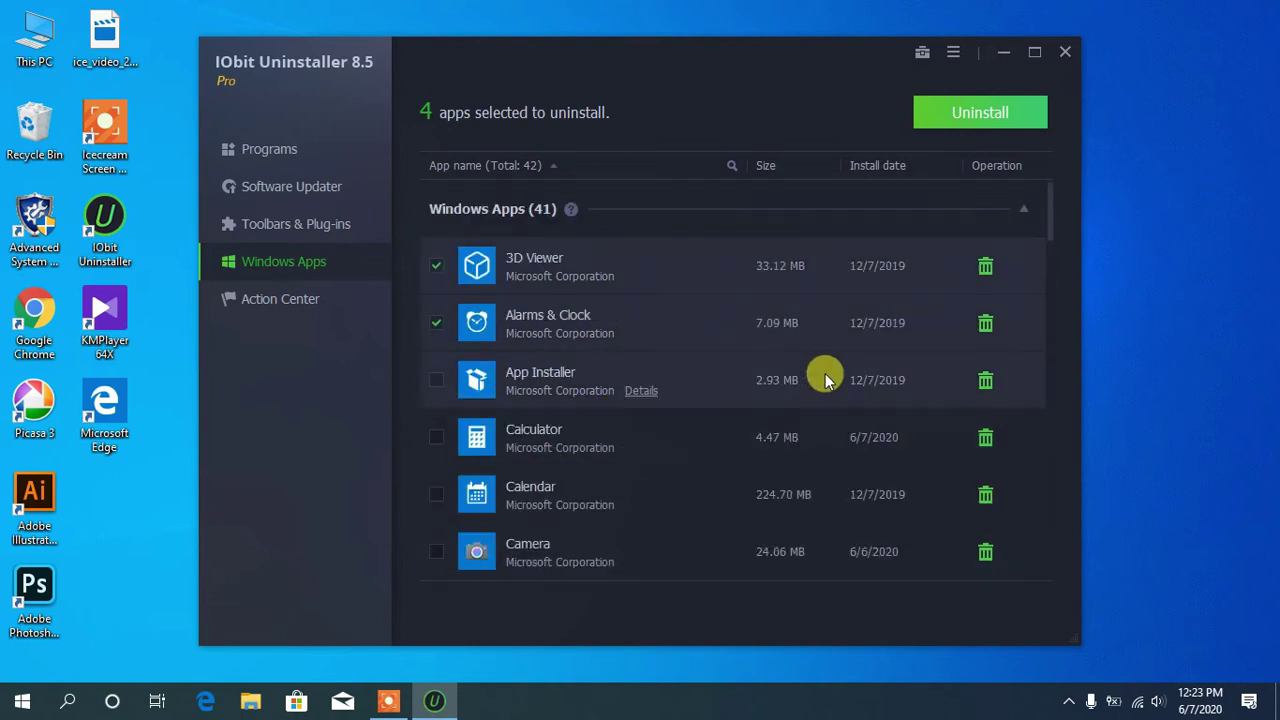
click(982, 118)
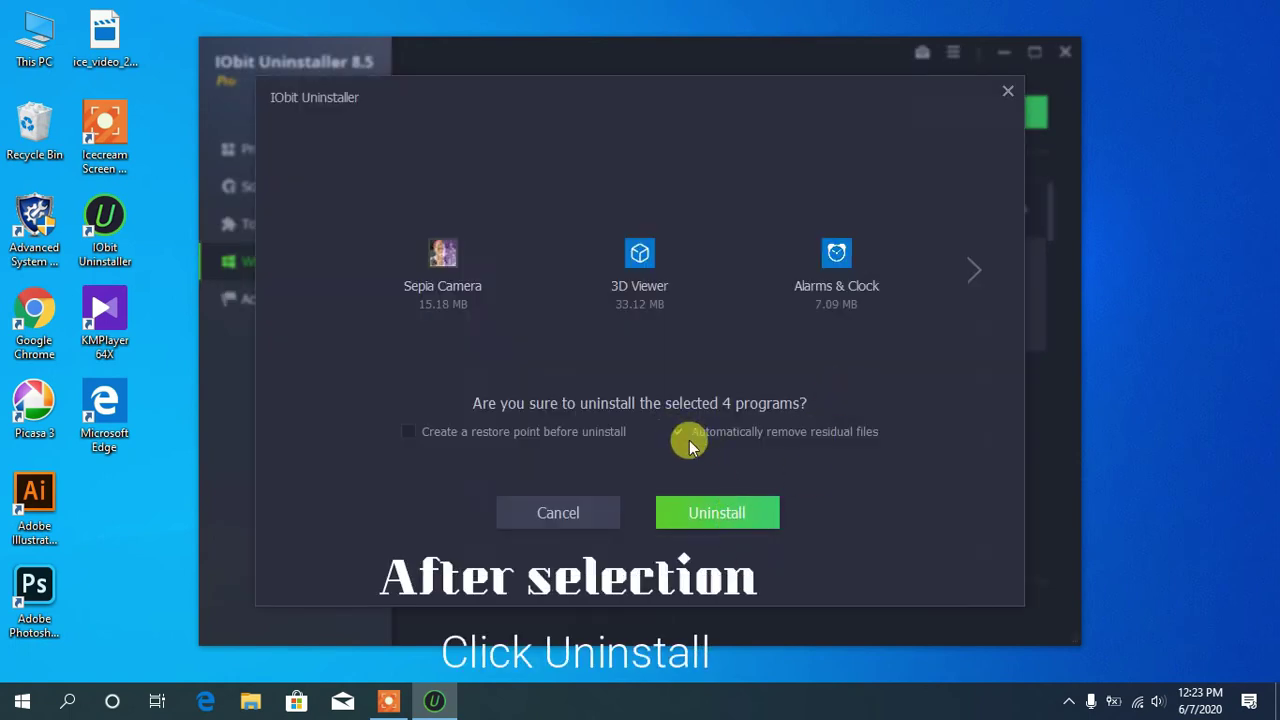
click(696, 514)
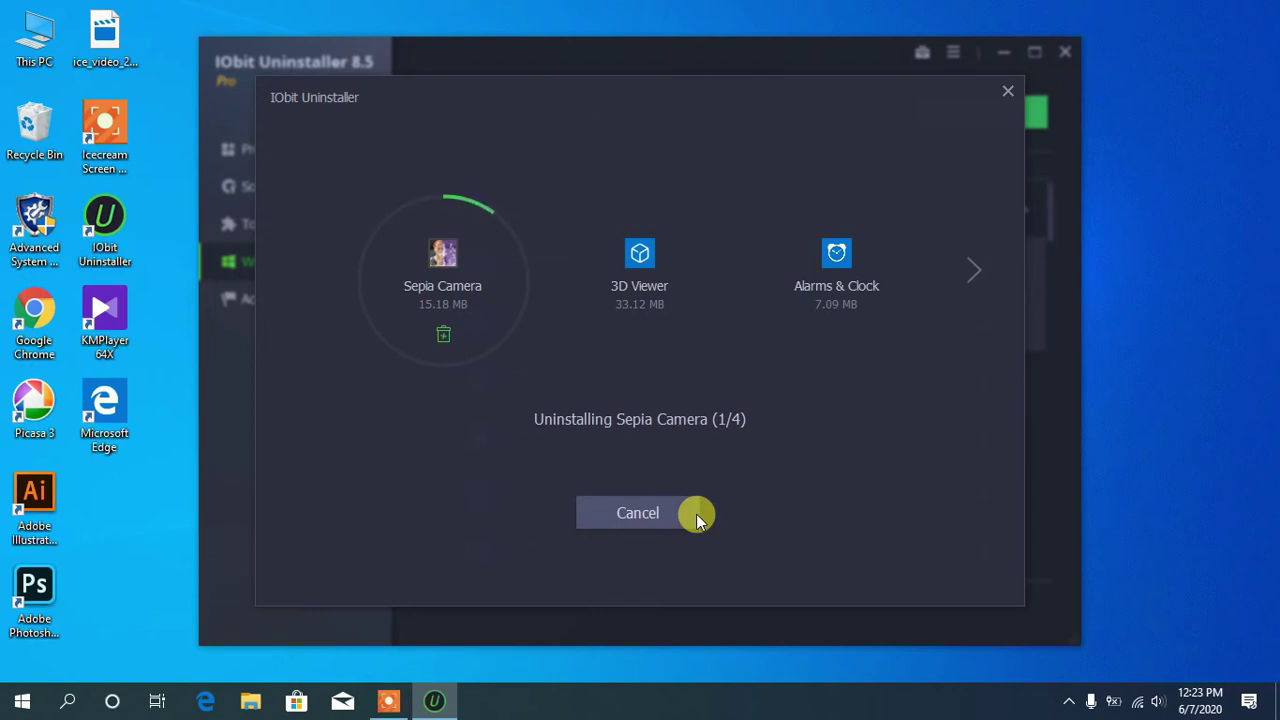
click(250, 701)
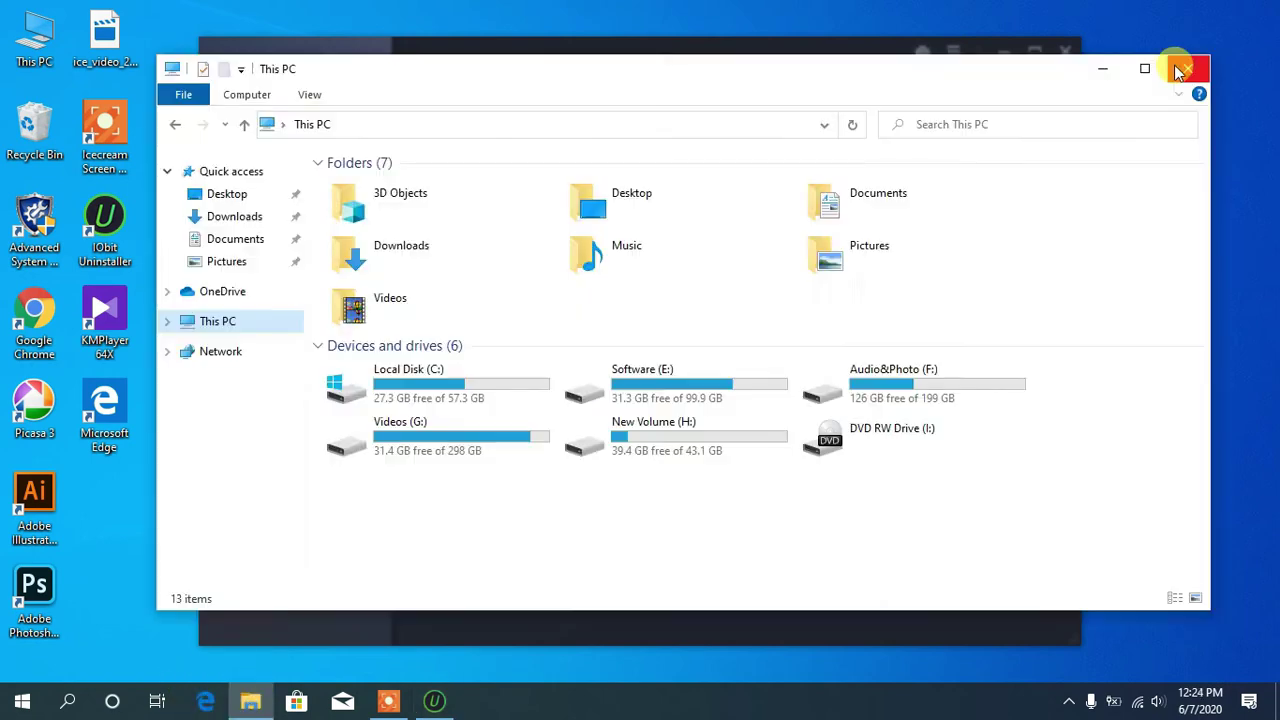
click(1183, 69)
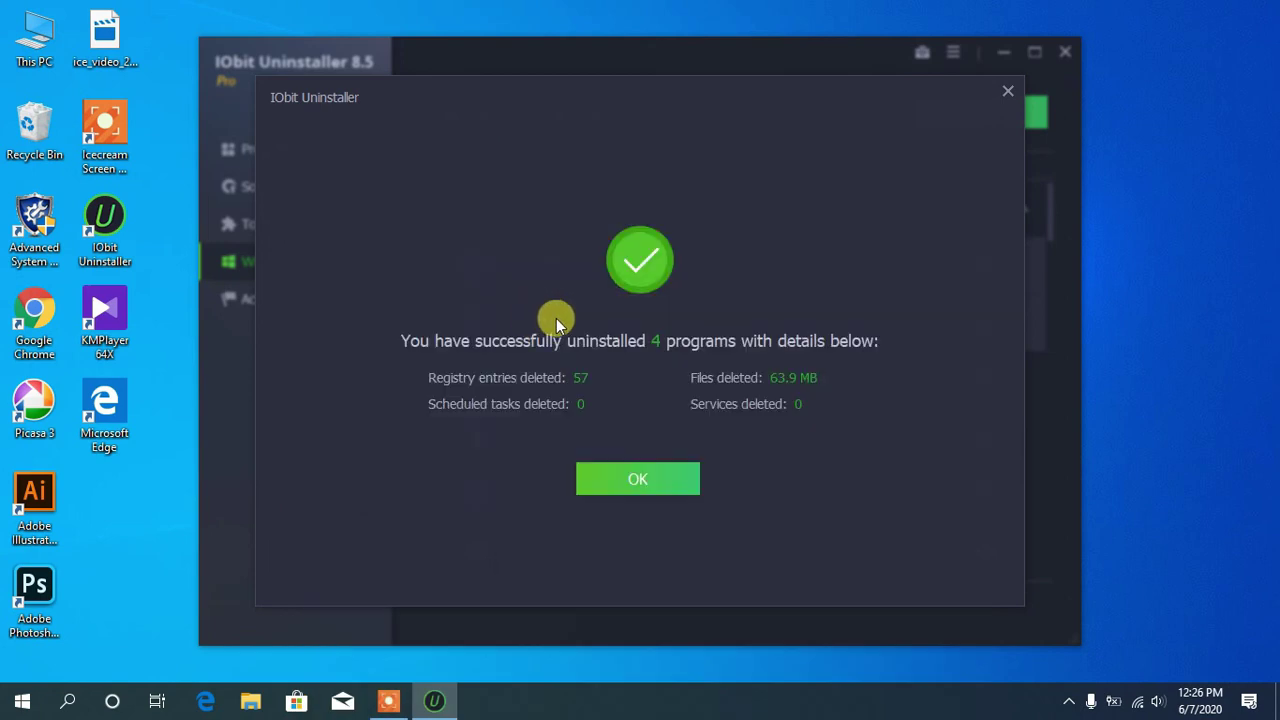
Step: Dismiss the summary of the finished uninstallation and return to the Windows Apps list
click(620, 482)
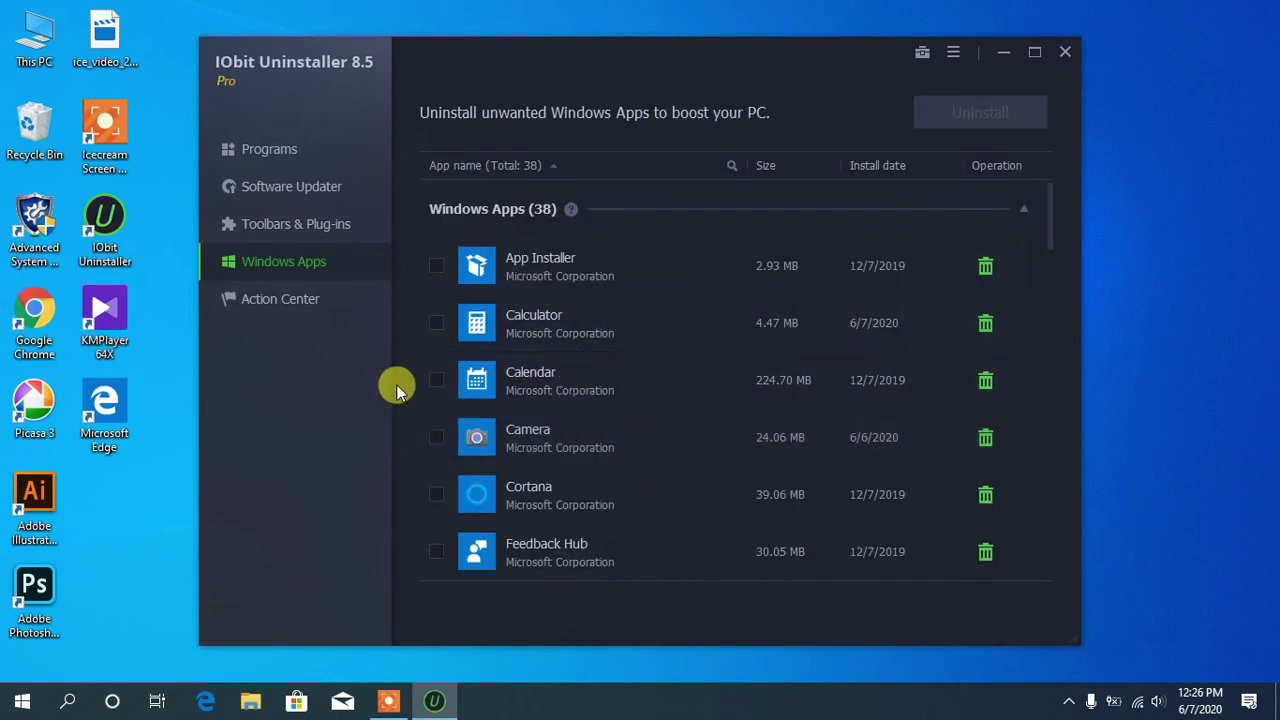
right_click(660, 8)
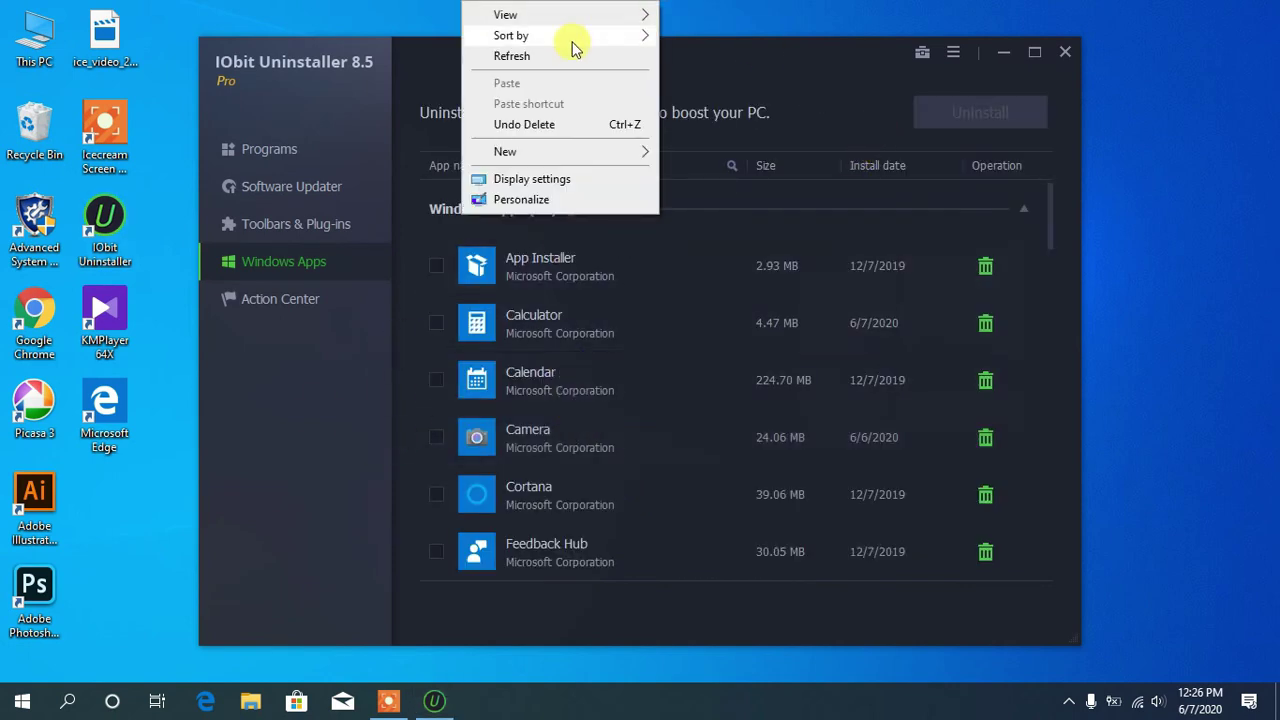
click(563, 48)
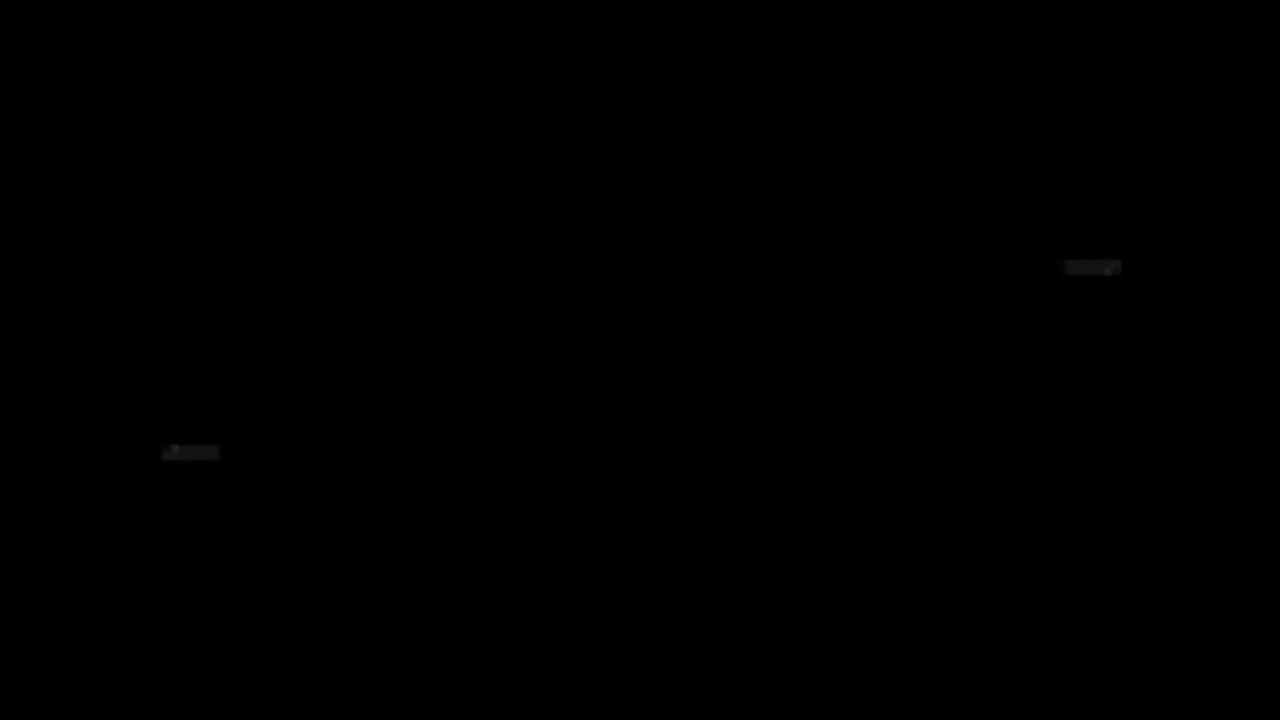